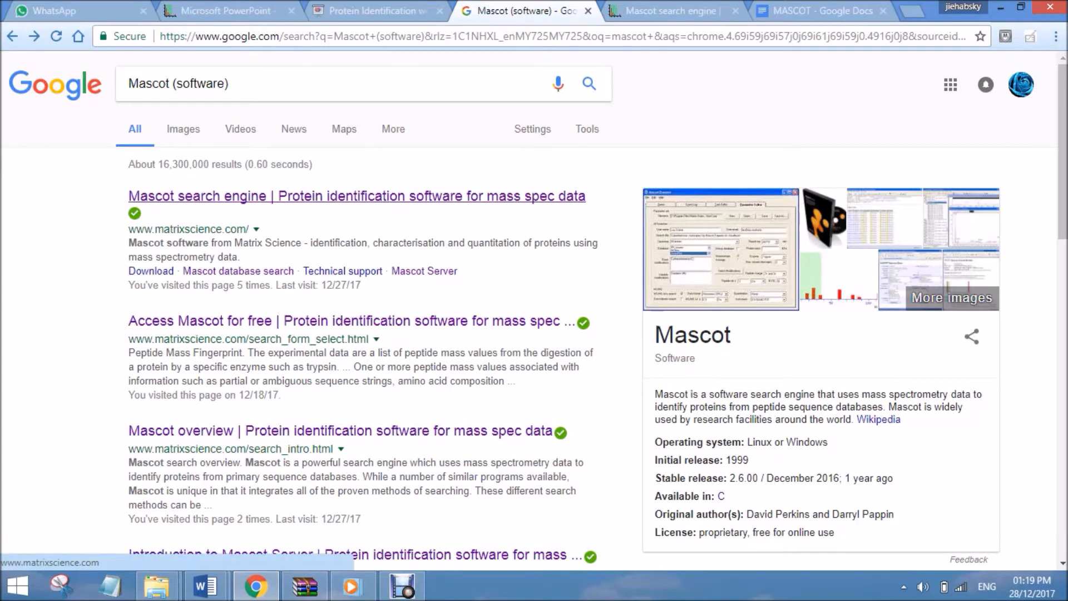
Open the Matrix Science website from the search results and go to its Access Mascot Server page.
left_click(356, 195)
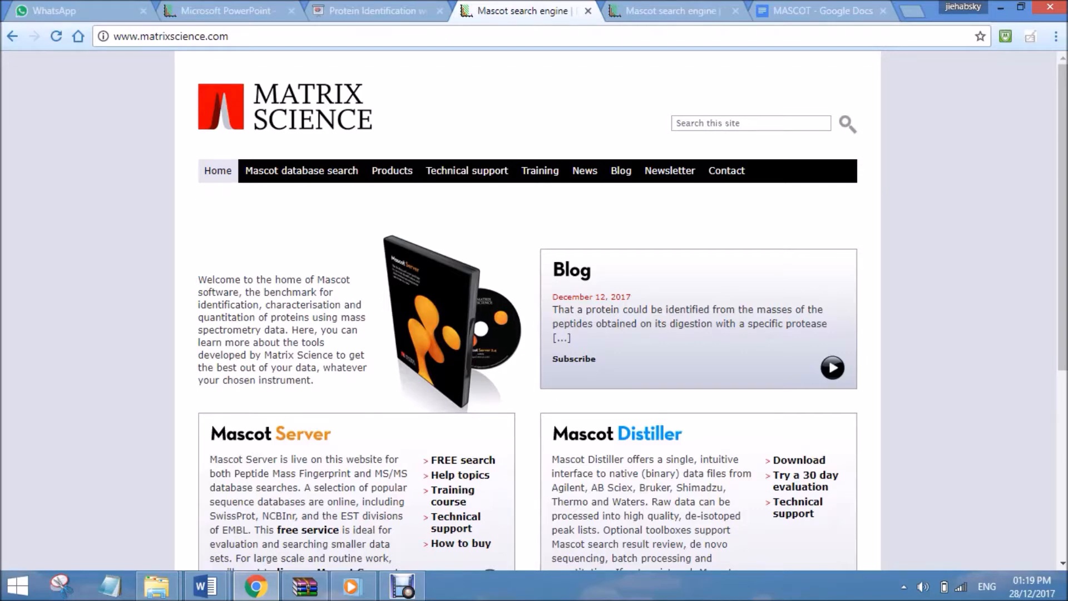
left_click(239, 36)
left_click(239, 36)
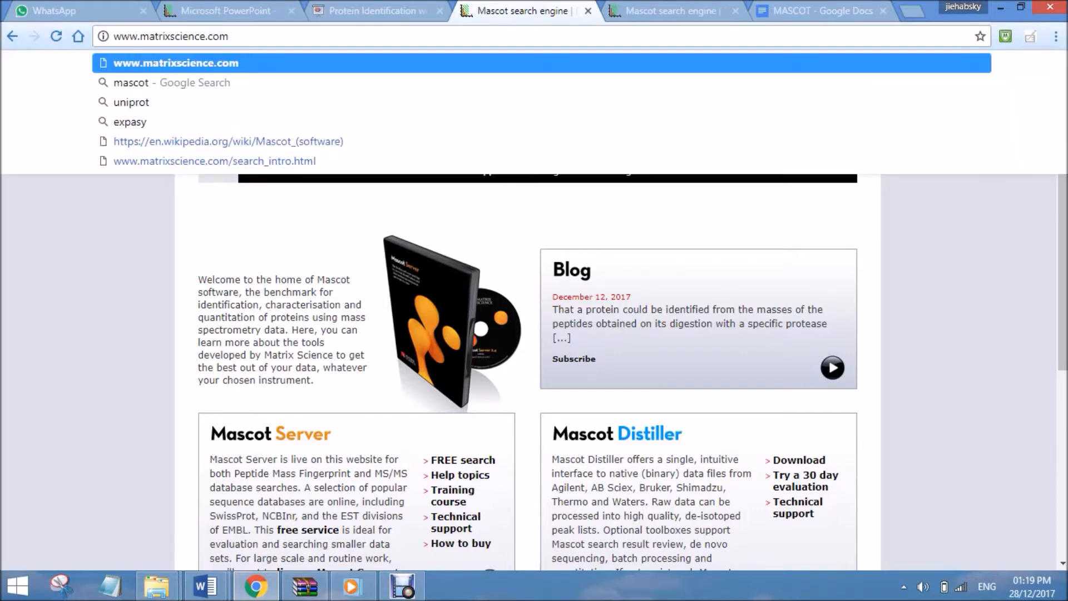
key("Return")
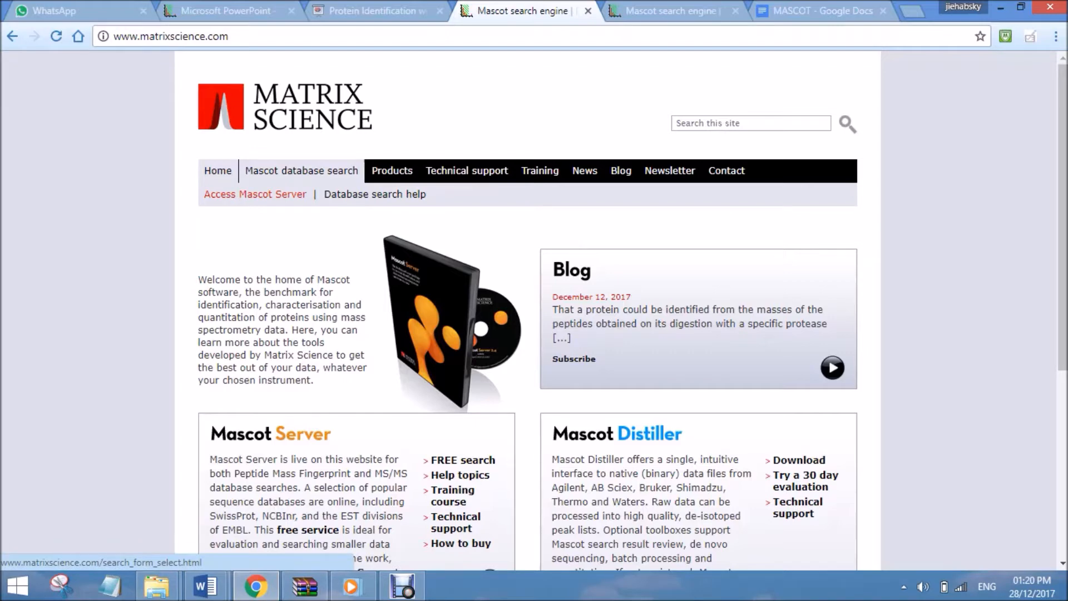
left_click(255, 194)
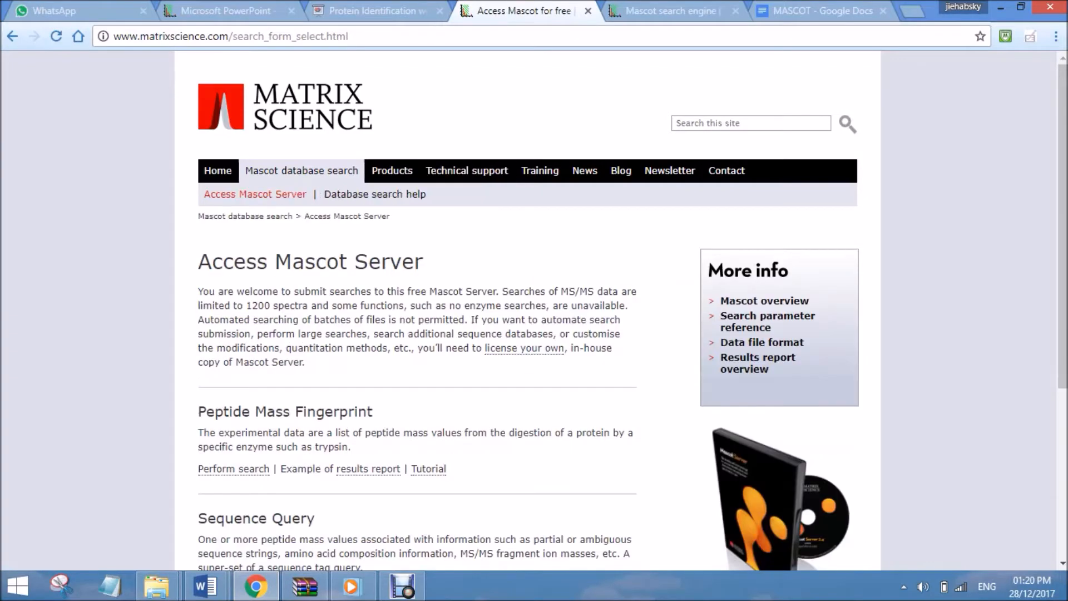
Open the search form for MS/MS Ions Search from the Access Mascot Server page.
scroll(534, 312, "down", 1)
scroll(534, 311, "down", 1)
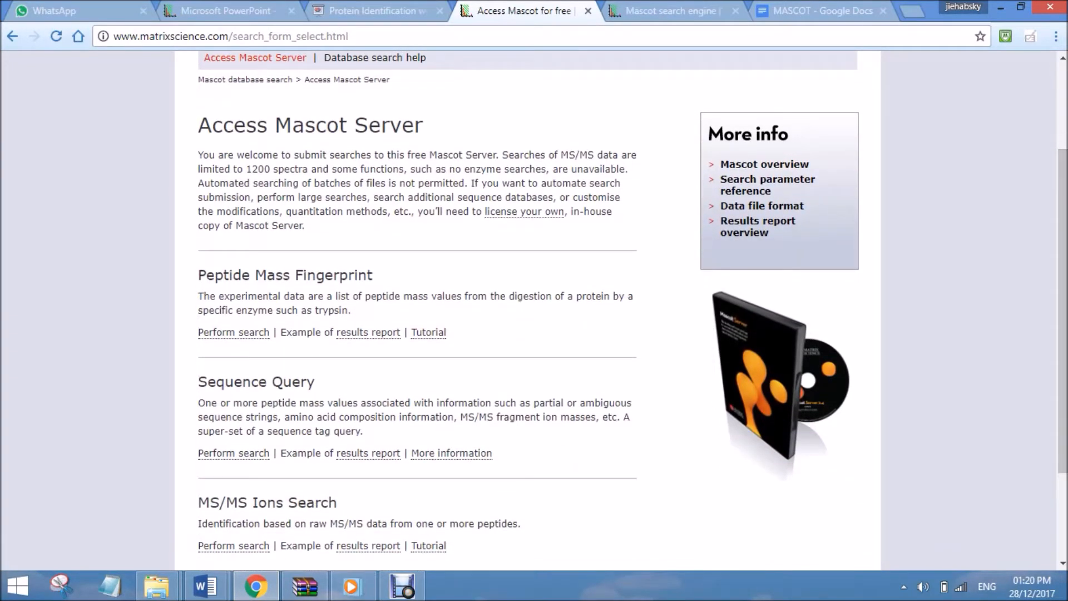
left_click_drag(1063, 311, 1064, 384)
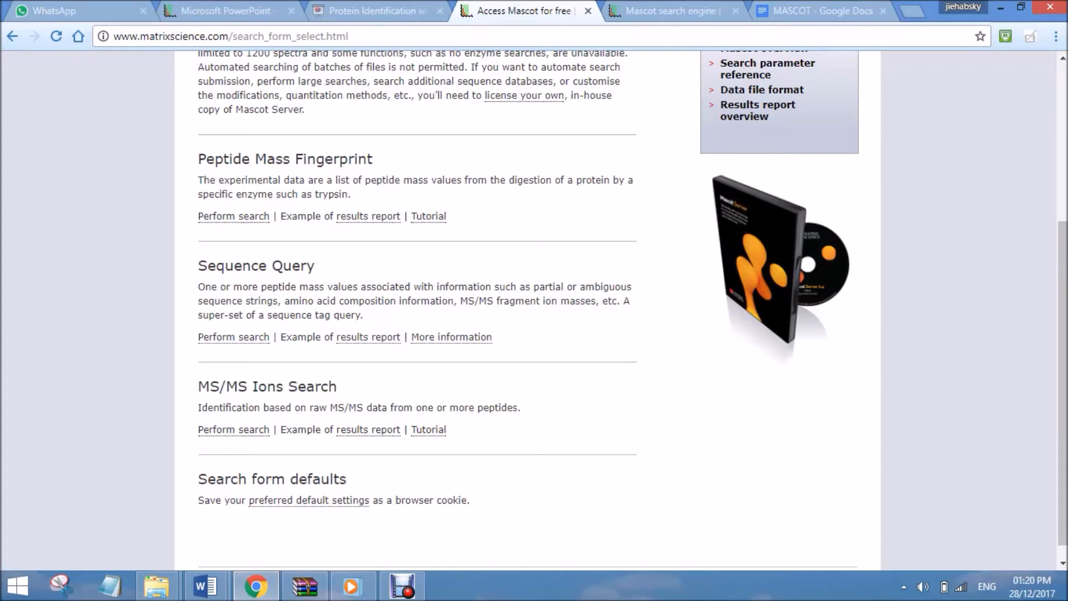
triple_click(267, 386)
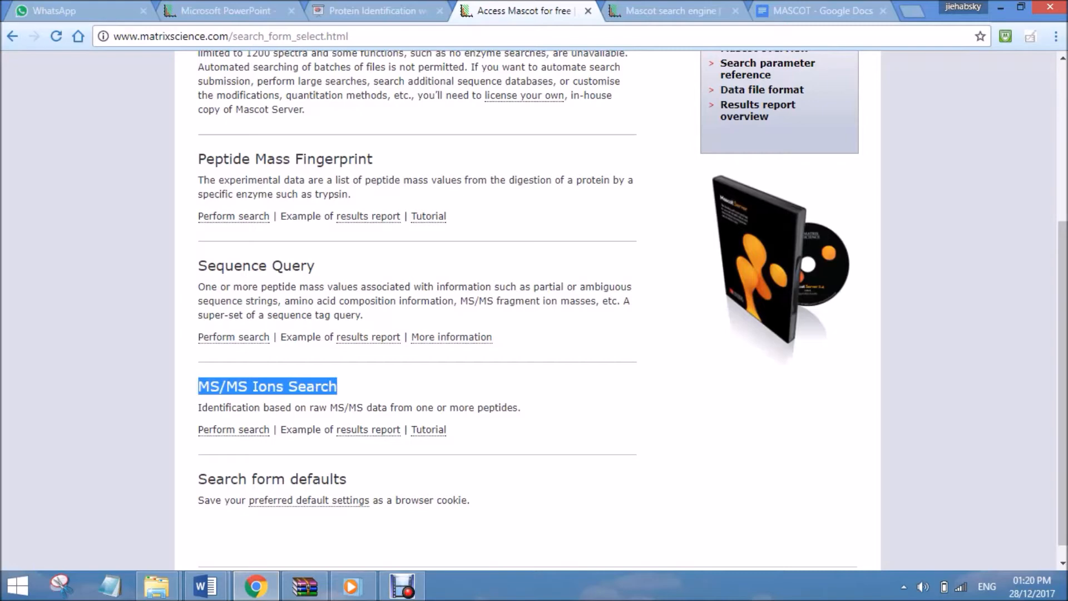
left_click(279, 390)
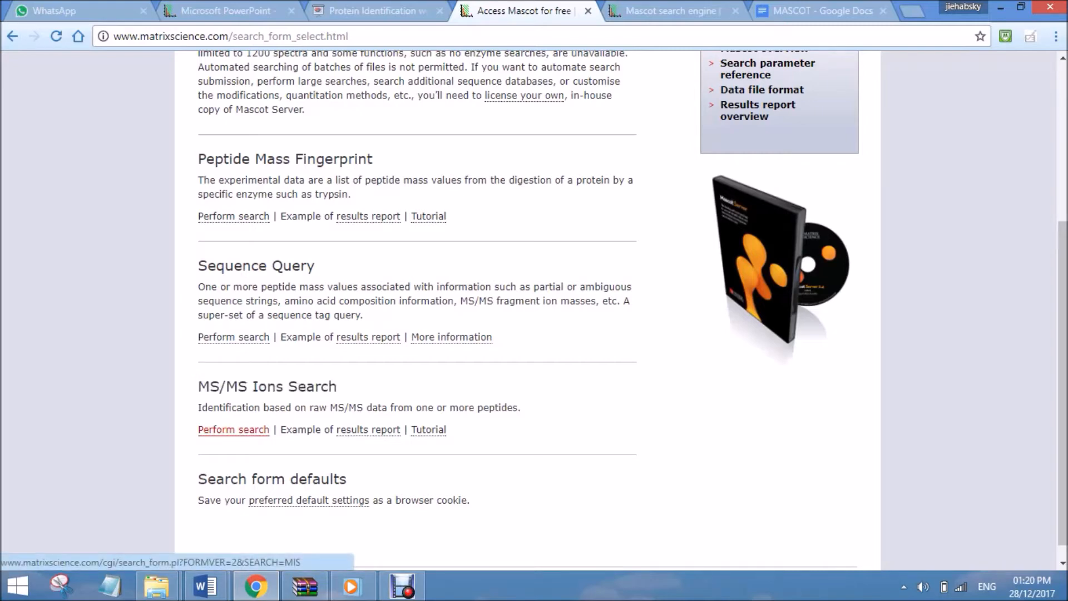
left_click(234, 430)
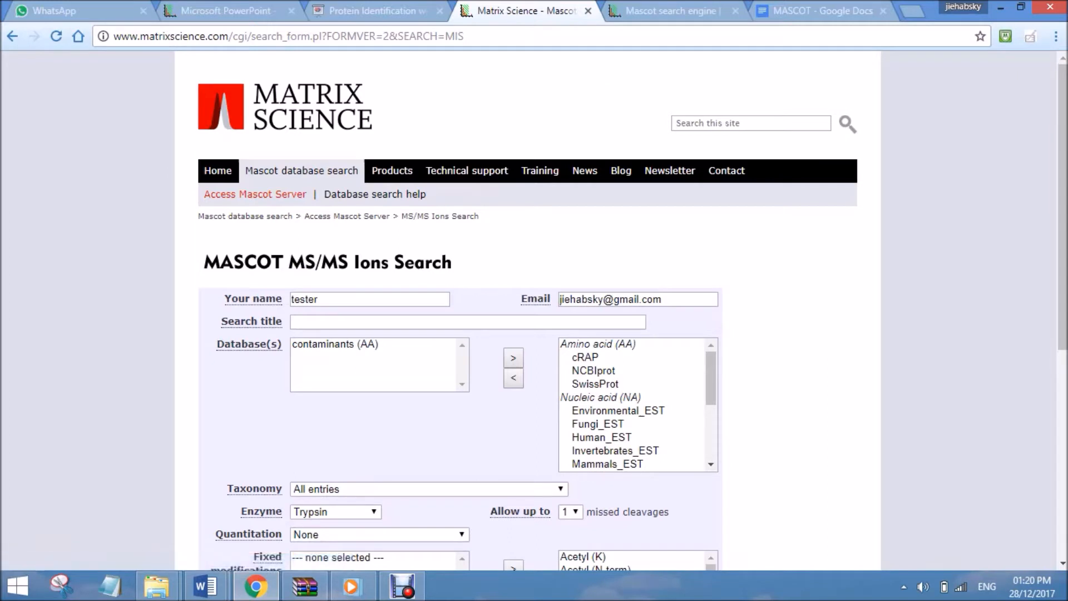
Enter "testing mascot ms/ms ions search" as the search title.
scroll(633, 318, "down", 2)
scroll(527, 311, "down", 3)
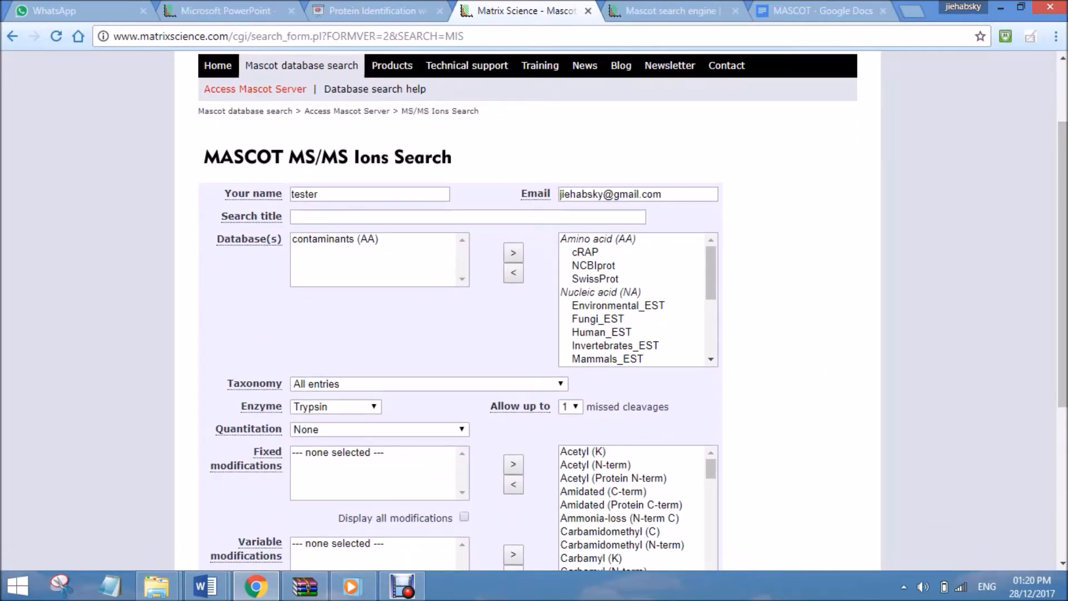
scroll(528, 312, "down", 1)
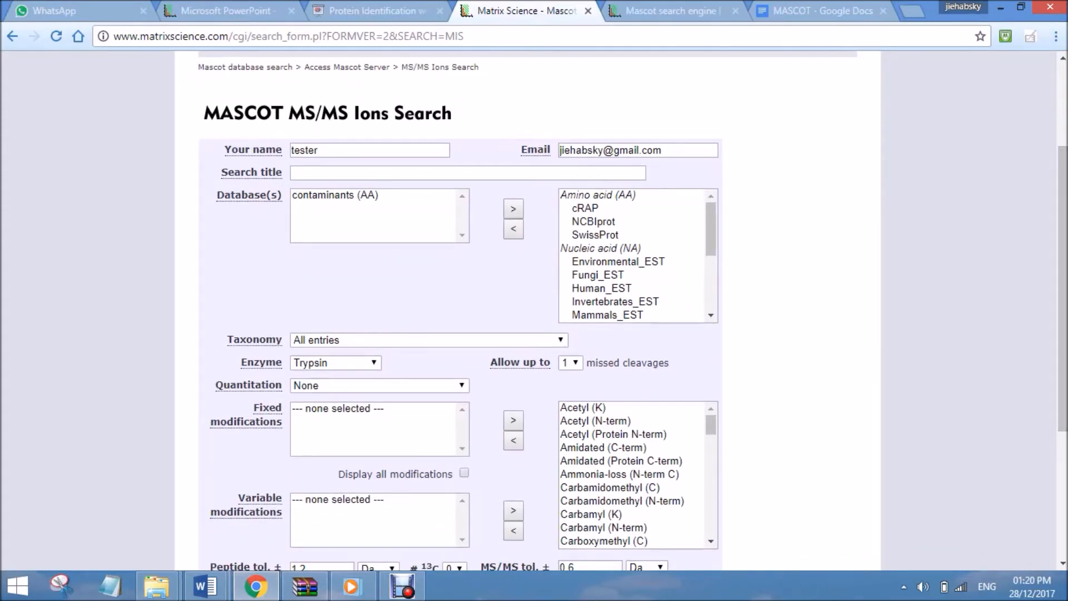
left_click(467, 173)
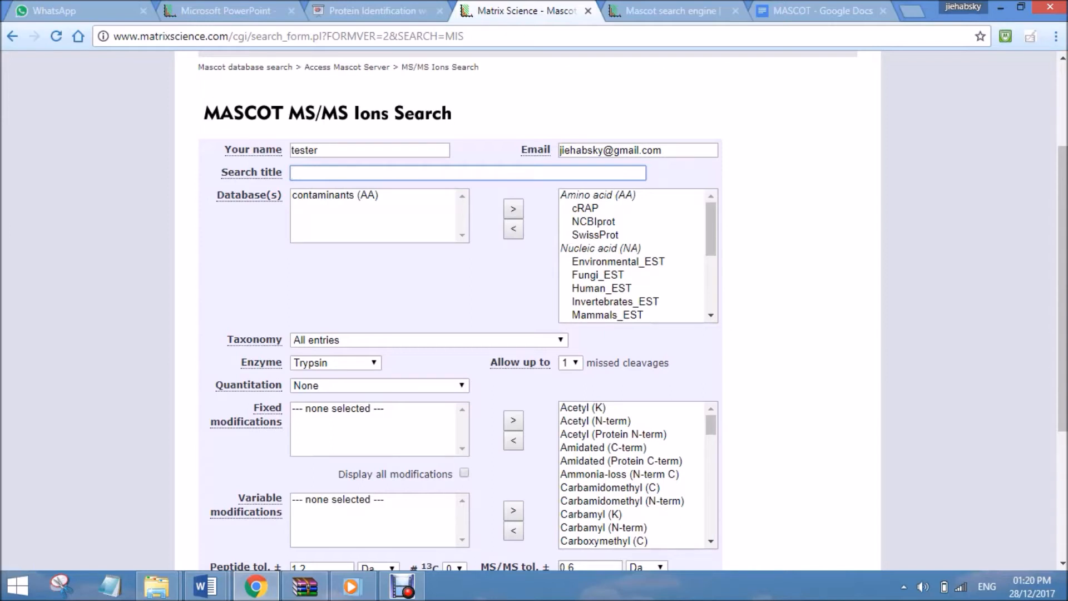
type("testing mascot ms/ms ions search")
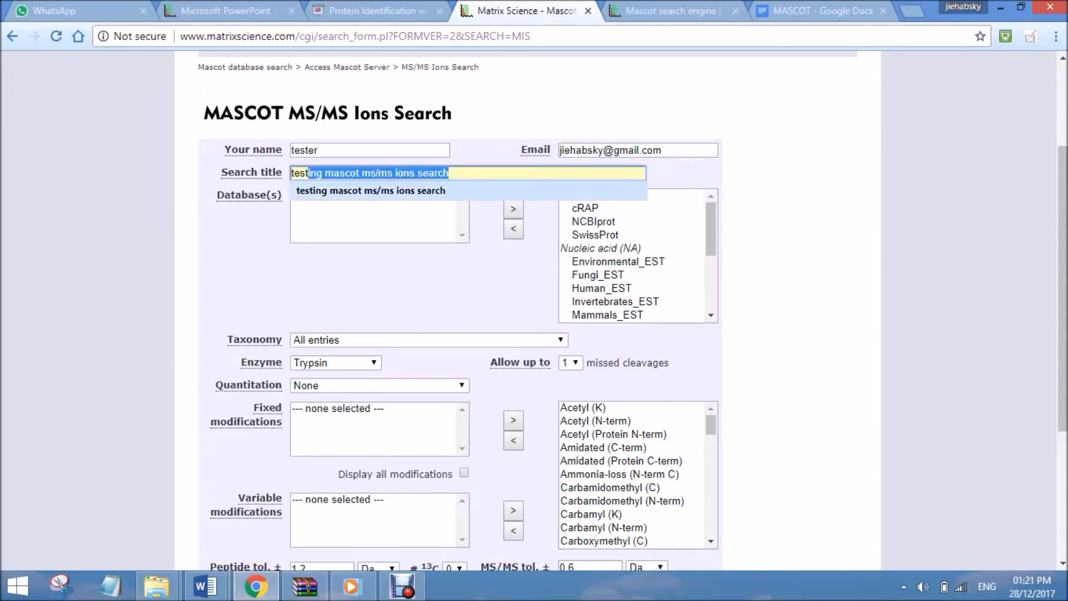
key("Return")
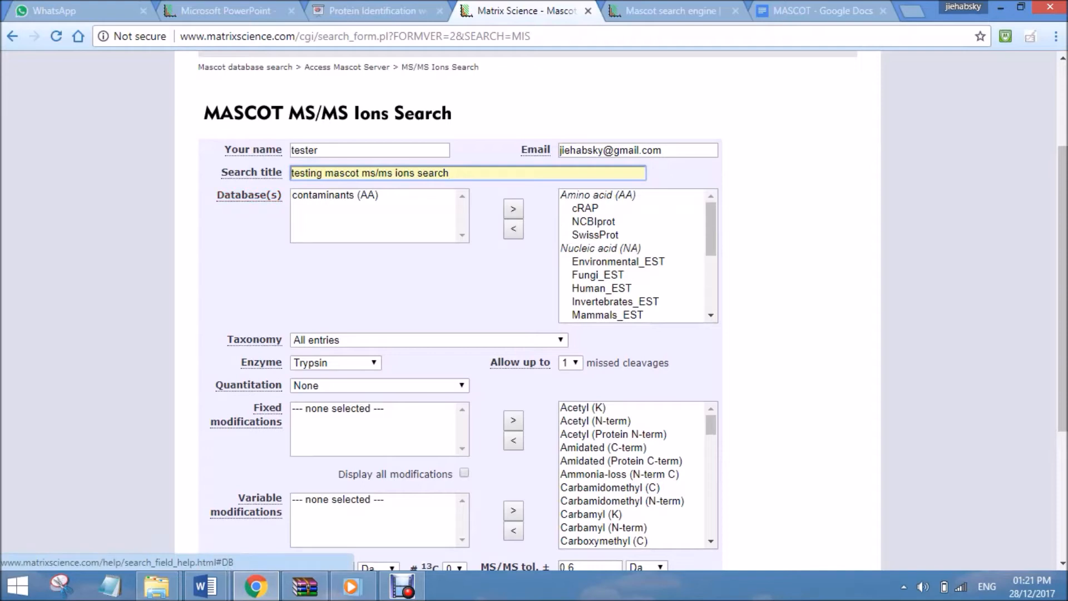
Select the contaminants (AA) database and choose All entries as the taxonomy.
left_click(335, 195)
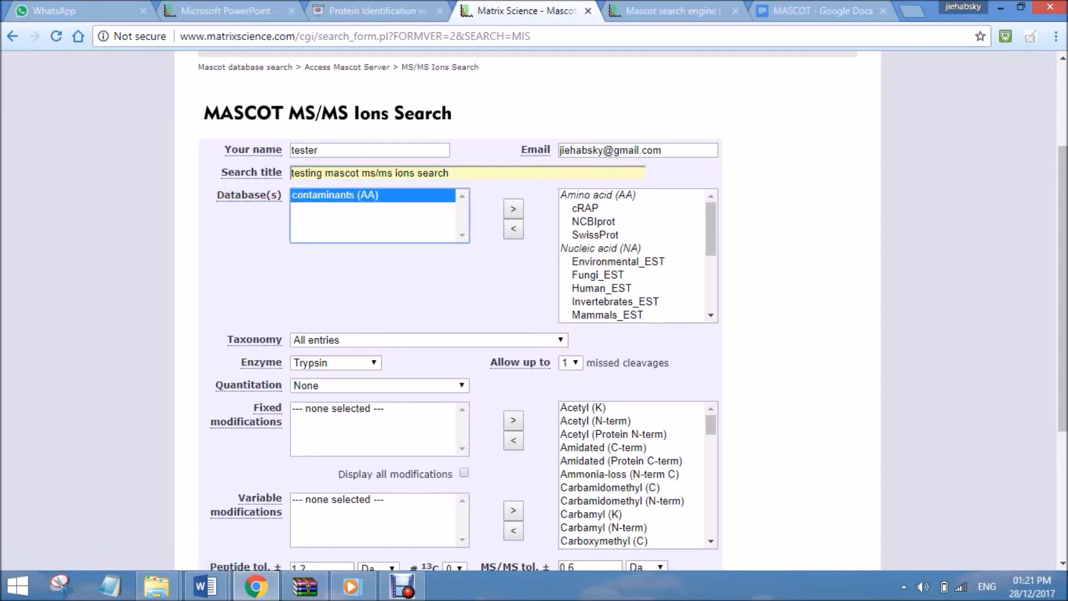
left_click(415, 278)
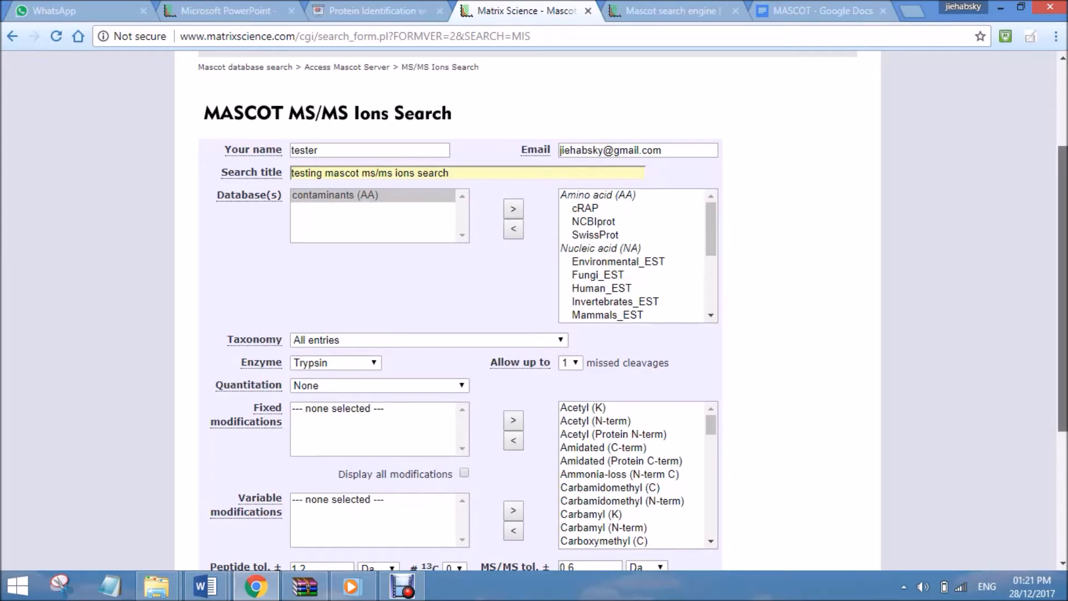
scroll(534, 312, "down", 2)
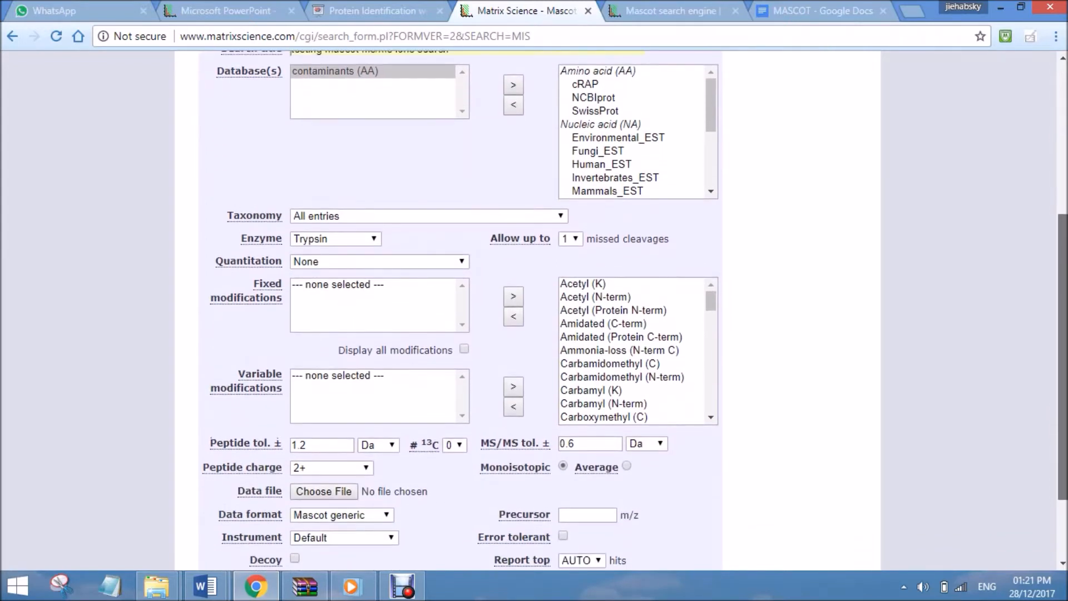
scroll(534, 311, "up", 1)
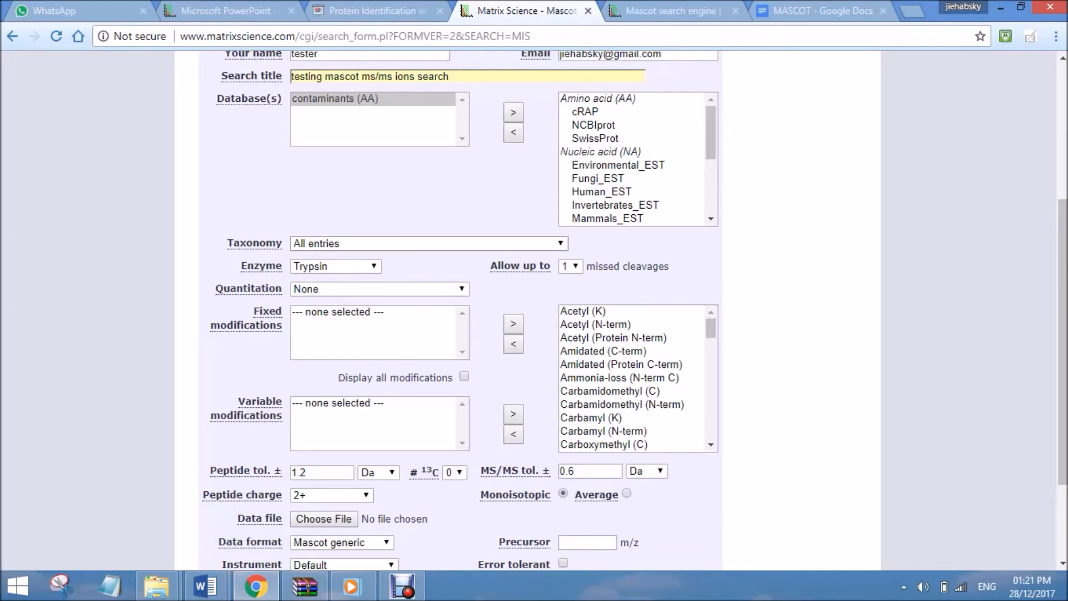
left_click(429, 244)
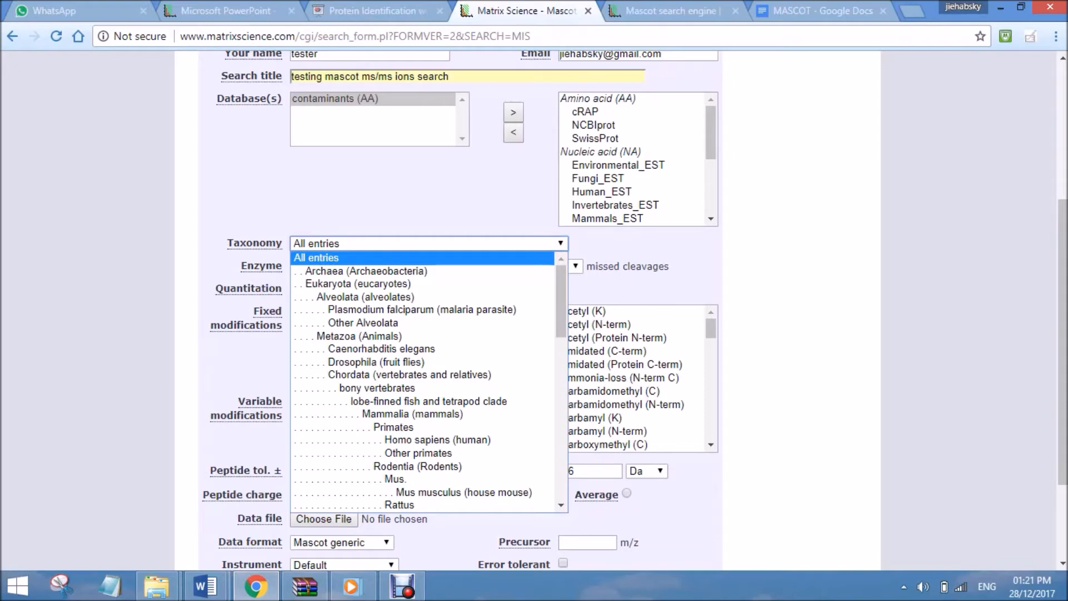
left_click(424, 257)
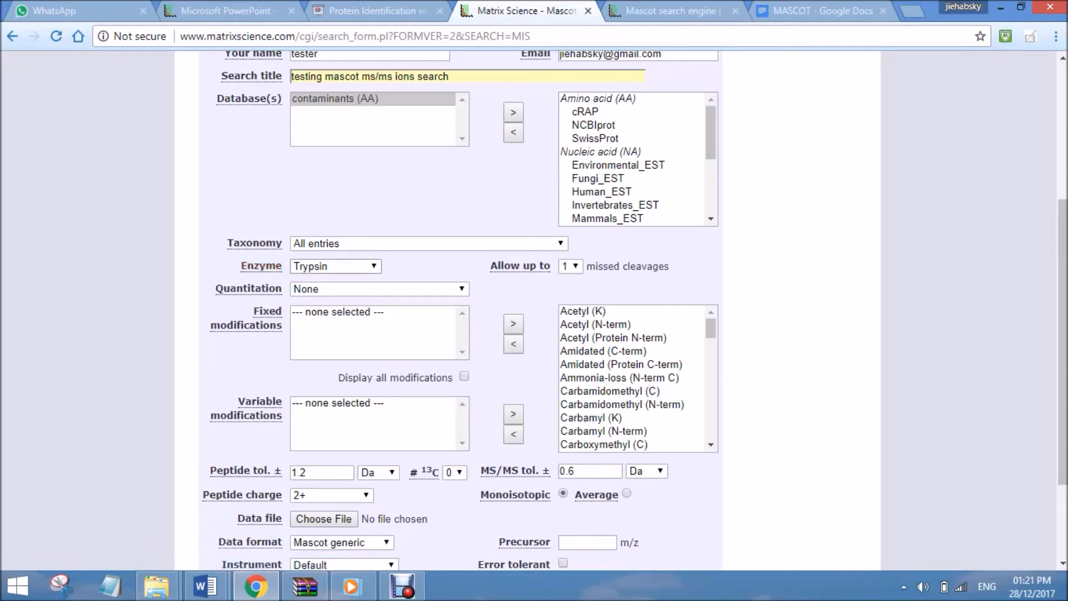
Choose Trypsin as the enzyme and look through the other available enzymes.
left_click(334, 266)
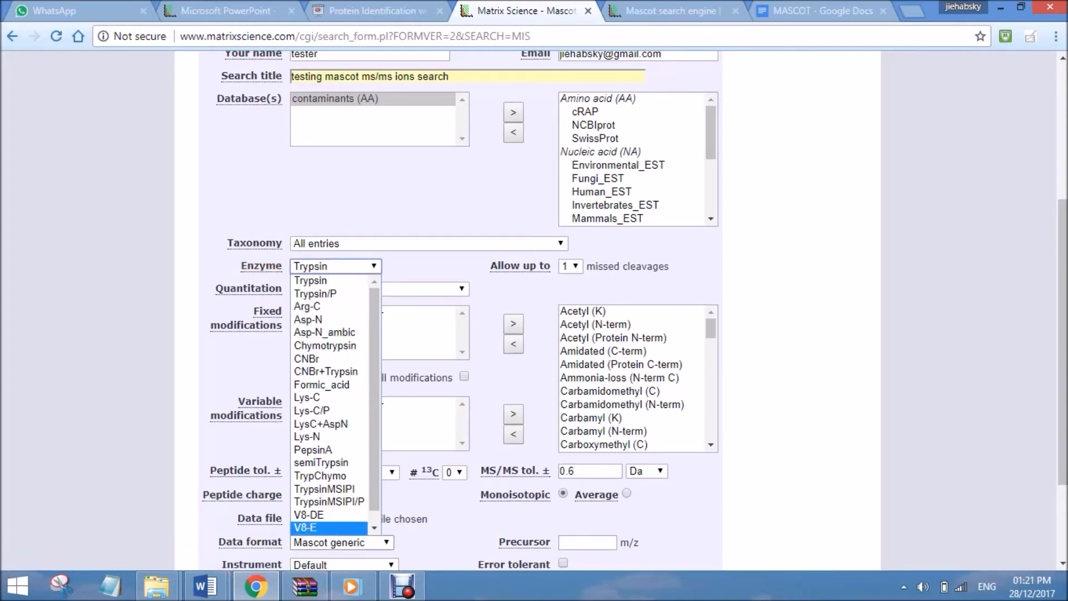
left_click(329, 281)
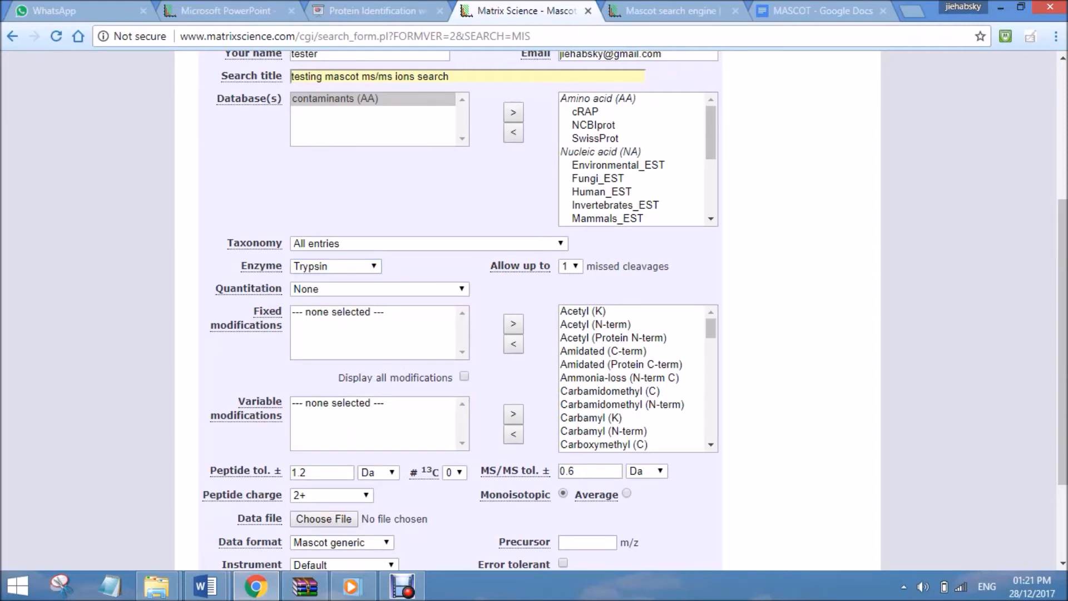
left_click(373, 266)
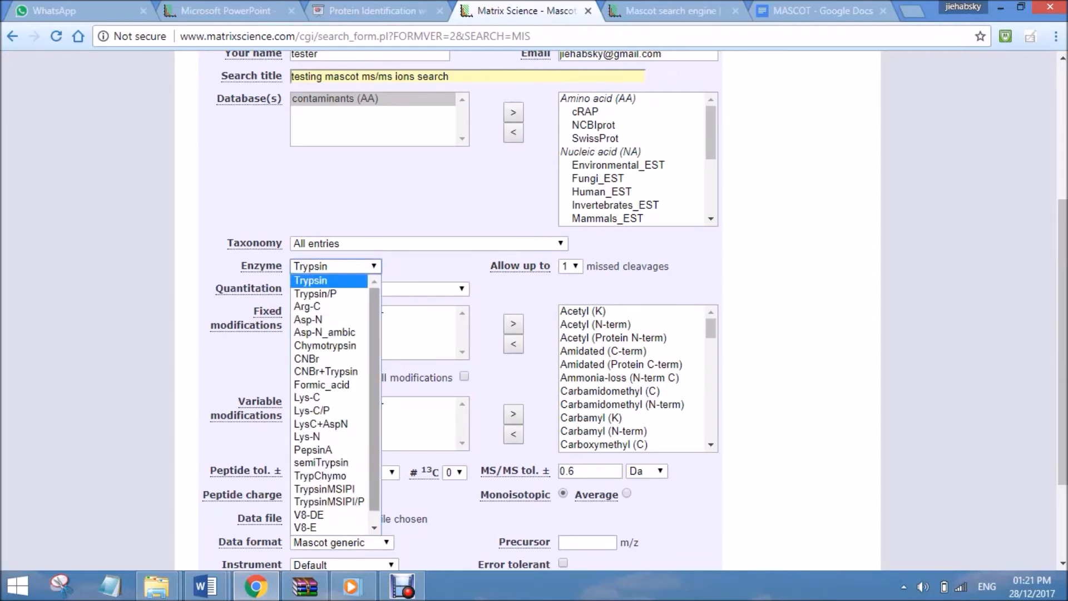
scroll(331, 400, "down", 1)
left_click_drag(374, 404, 375, 392)
left_click(434, 267)
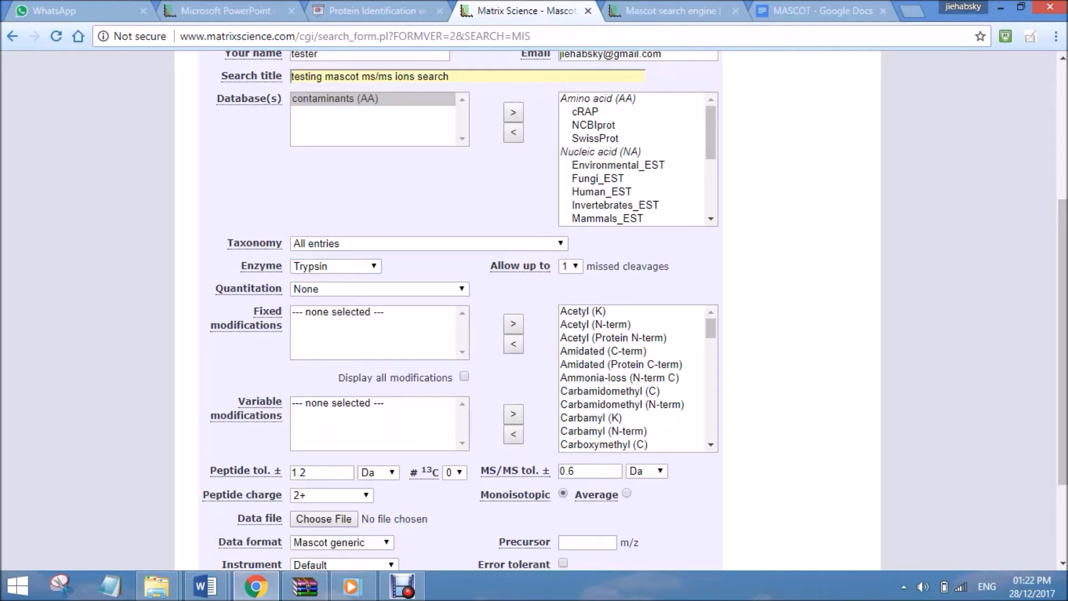
Set the enzyme to NoCleave and the allowed missed cleavages to 0.
left_click(336, 267)
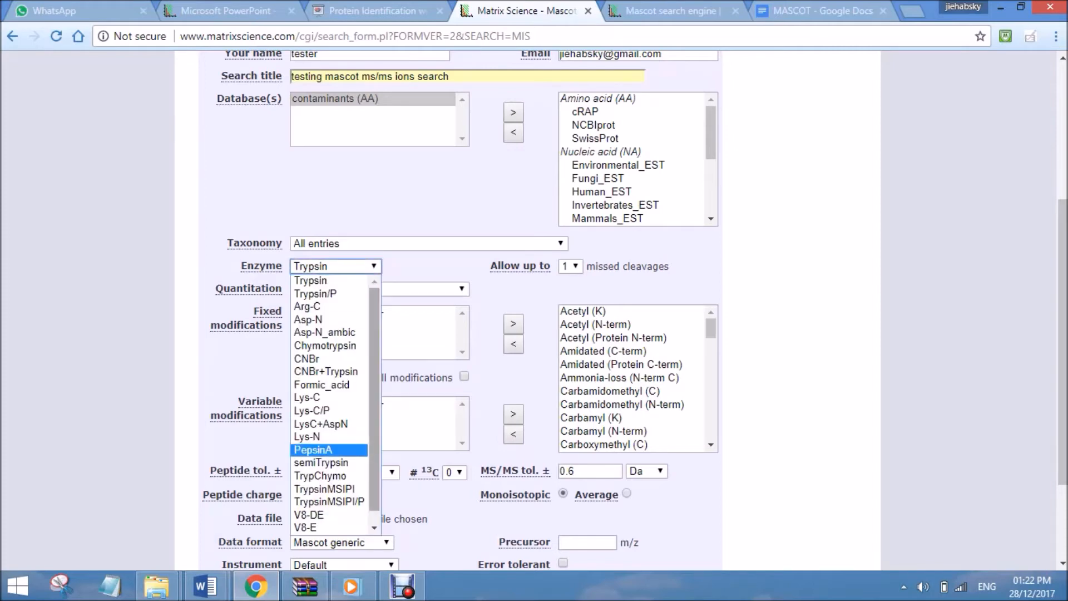
left_click_drag(374, 451, 375, 465)
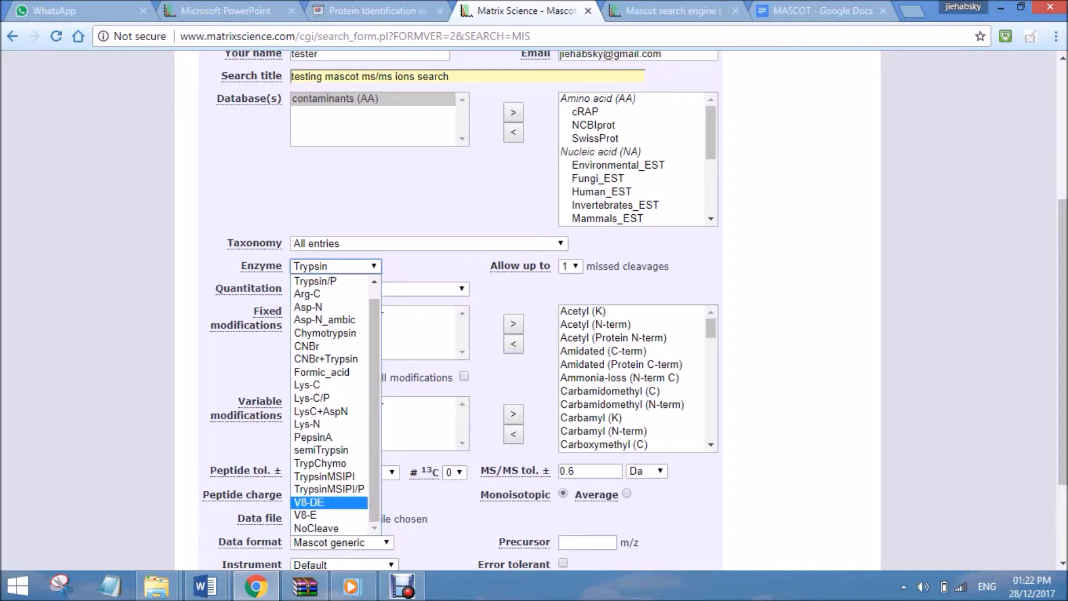
key("Escape")
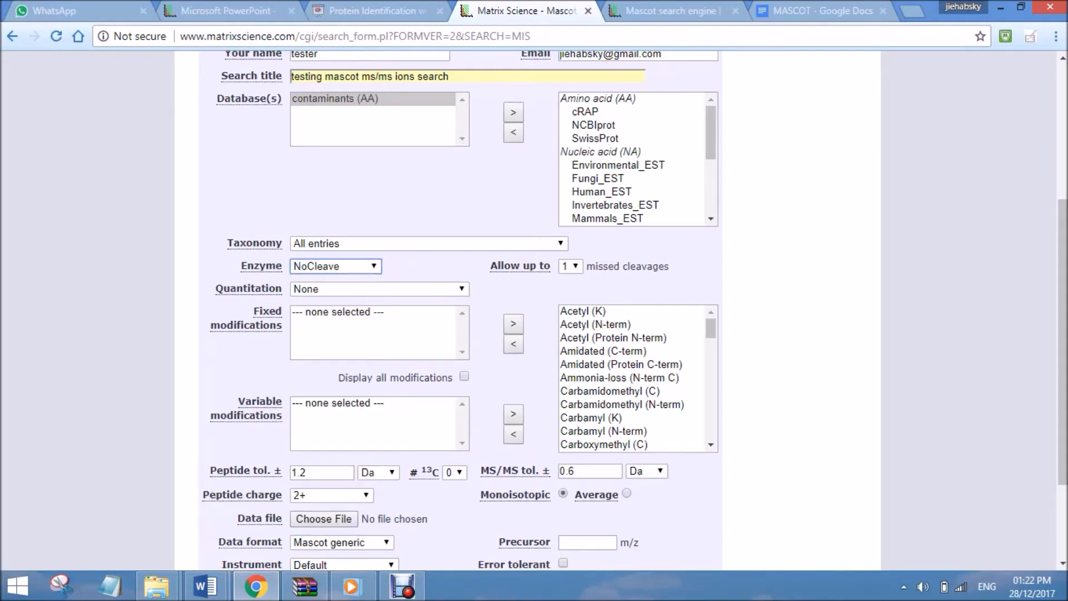
left_click(575, 267)
left_click(568, 281)
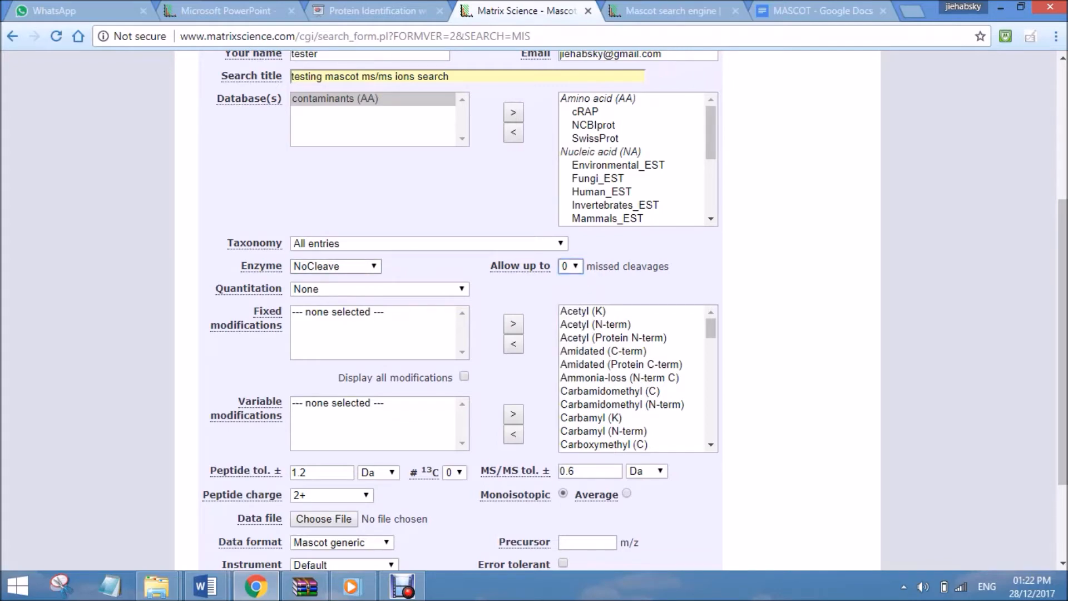
Set the enzyme to Trypsin and allow up to 1 missed cleavage.
left_click(367, 266)
left_click_drag(374, 310, 375, 292)
left_click(328, 281)
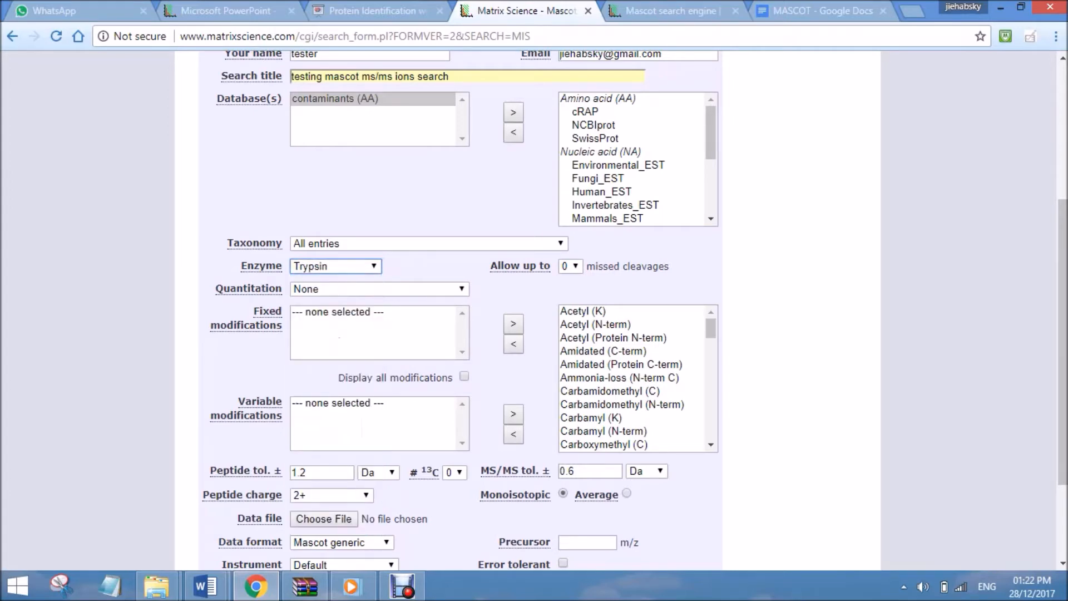
left_click(571, 266)
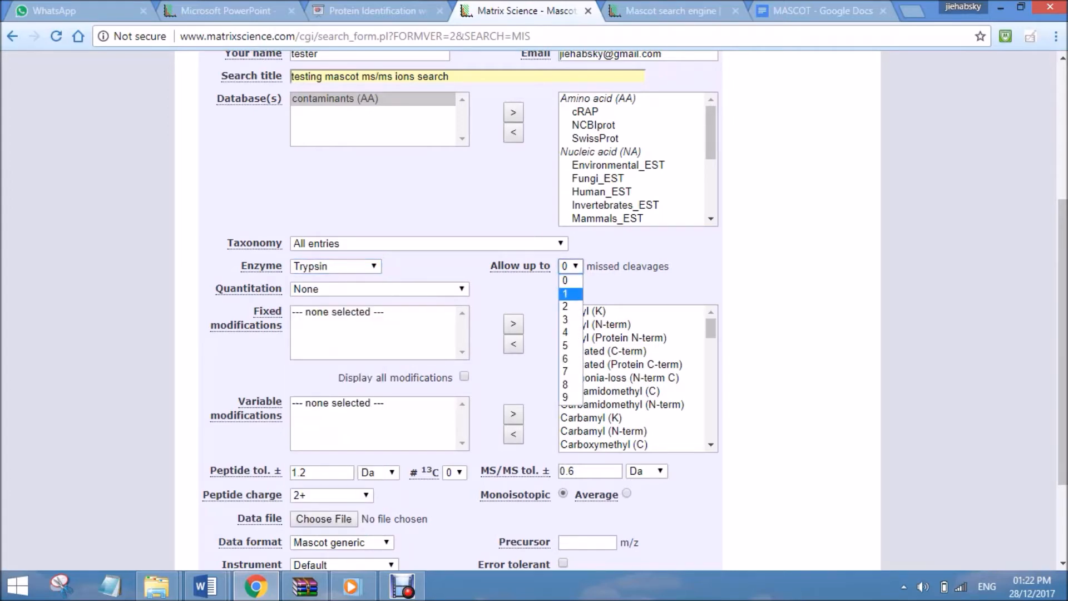
left_click(567, 292)
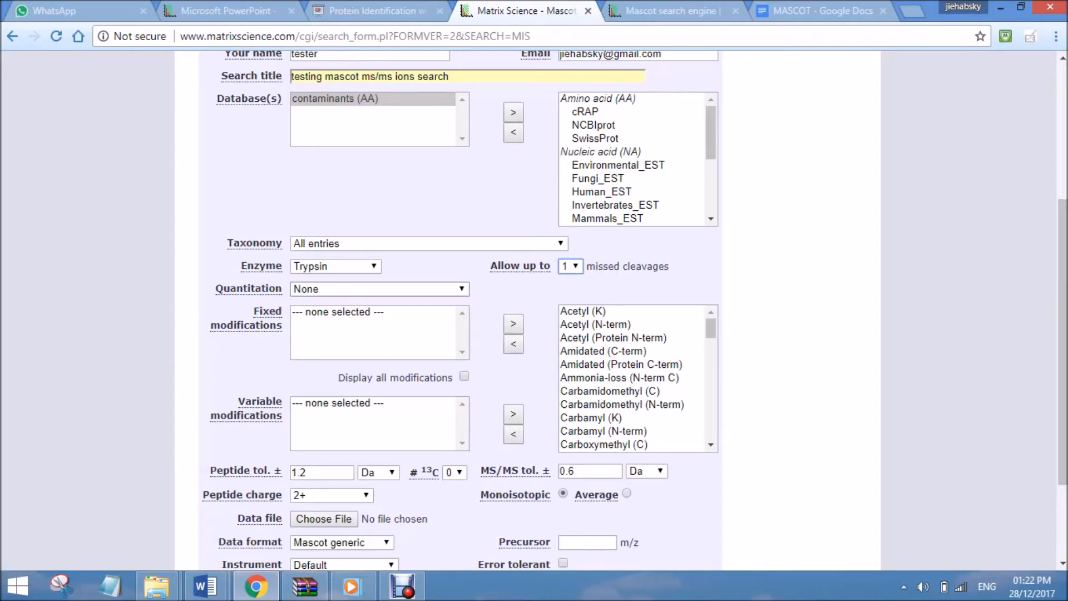
Examine the available quantitation methods and the fixed modifications selection.
left_click(379, 289)
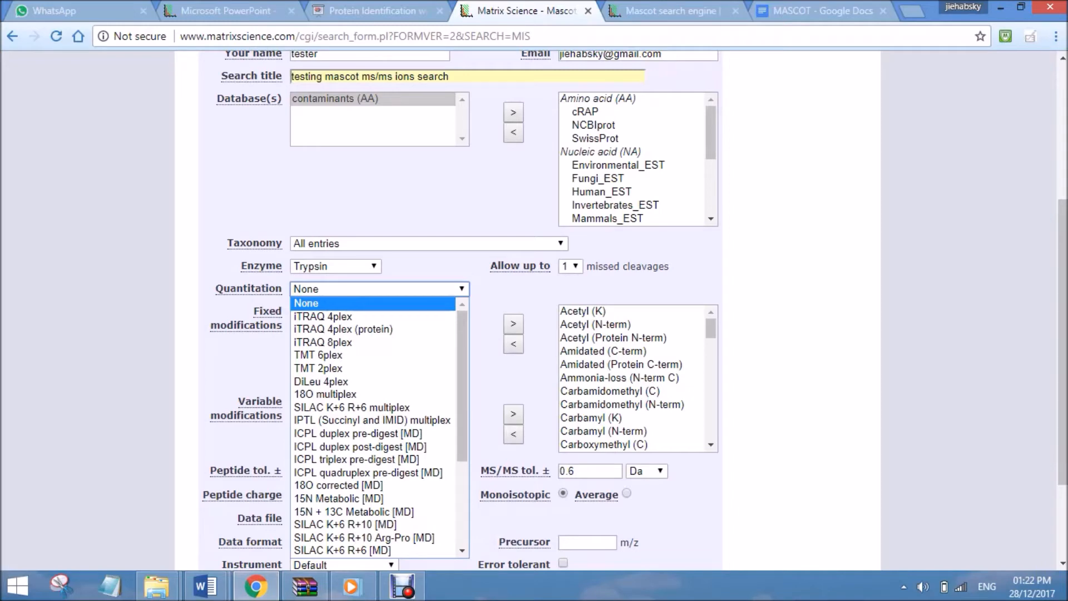
key("Escape")
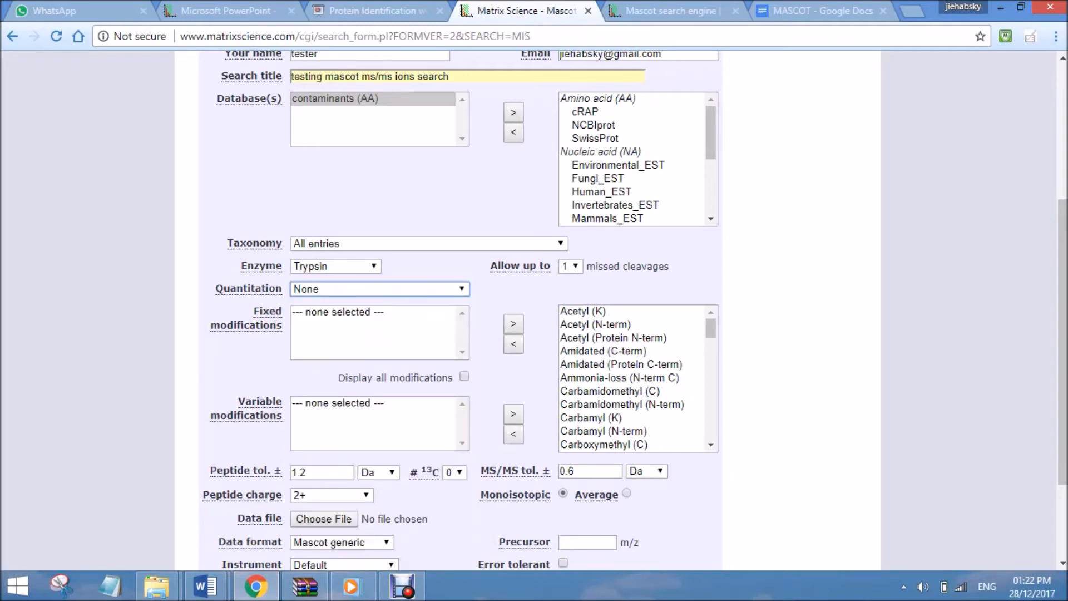
scroll(534, 311, "down", 3)
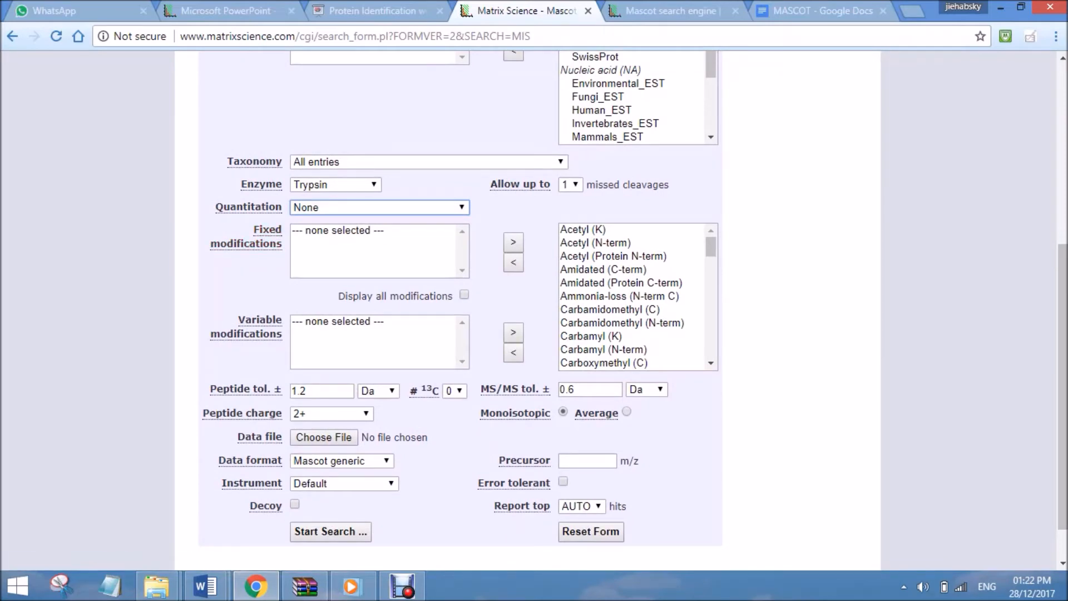
left_click(374, 251)
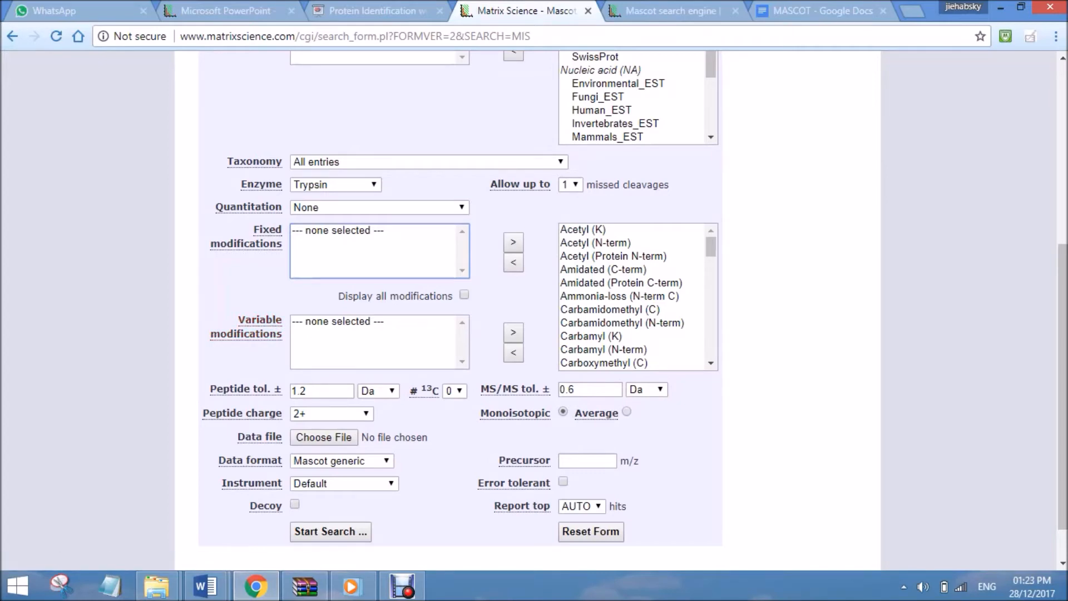
Look through the list of modifications available for the fixed and variable selections.
left_click(374, 344)
left_click(374, 252)
mouse_move(711, 247)
left_mouse_down()
mouse_move(711, 334)
mouse_move(711, 246)
left_mouse_up()
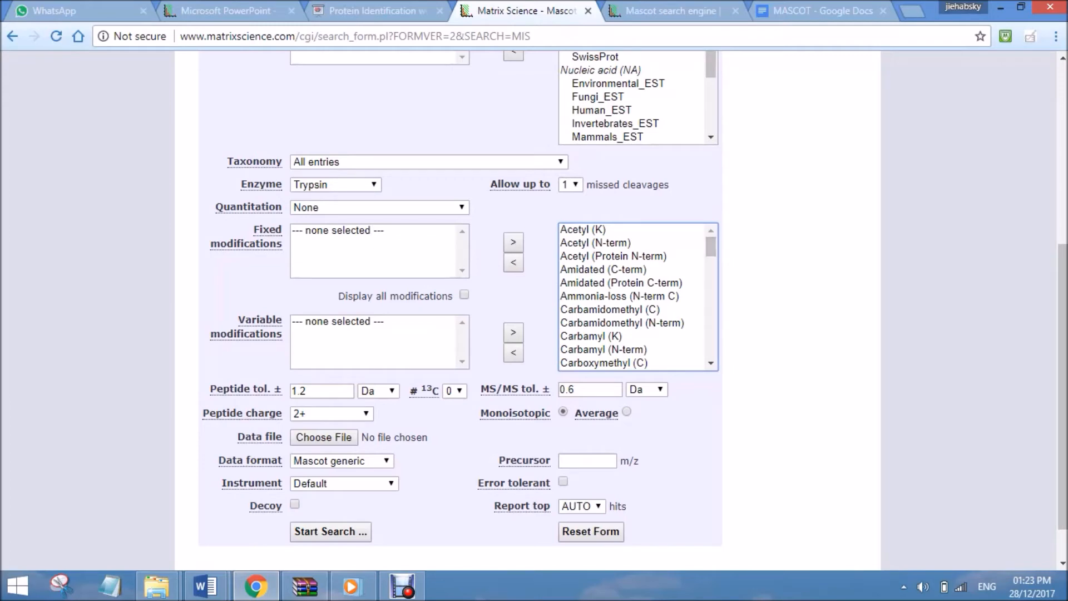
scroll(634, 295, "down", 15)
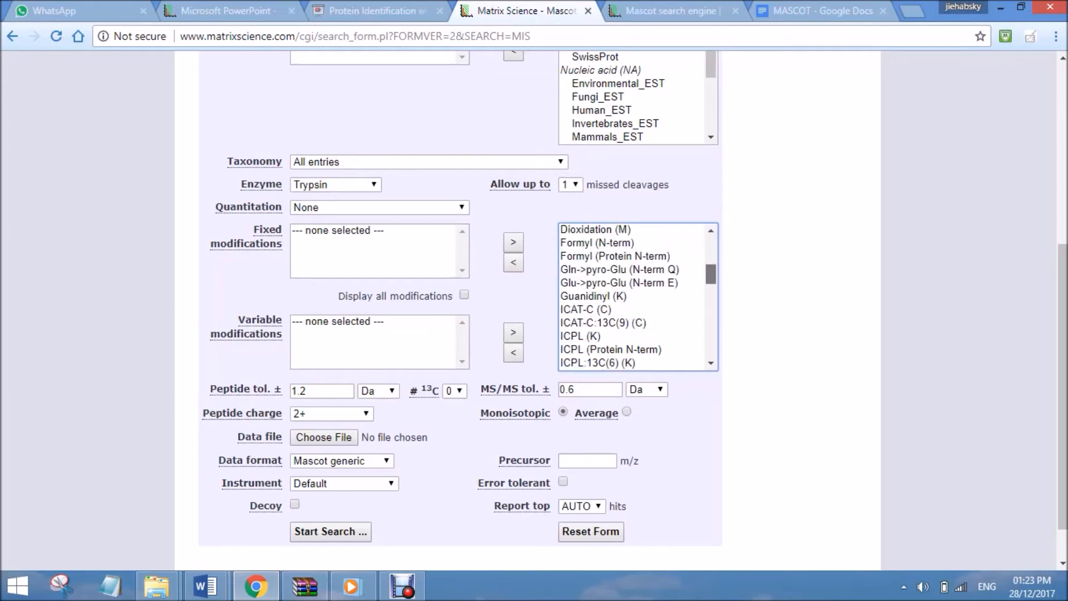
scroll(634, 295, "down", 2)
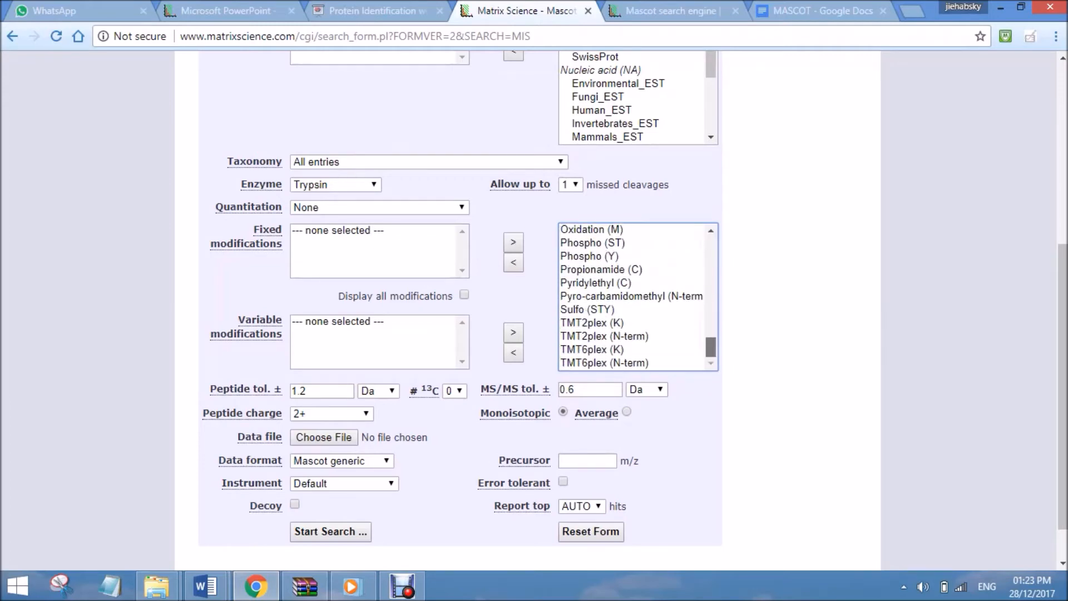
scroll(635, 295, "up", 3)
scroll(634, 295, "down", 1)
scroll(634, 295, "up", 15)
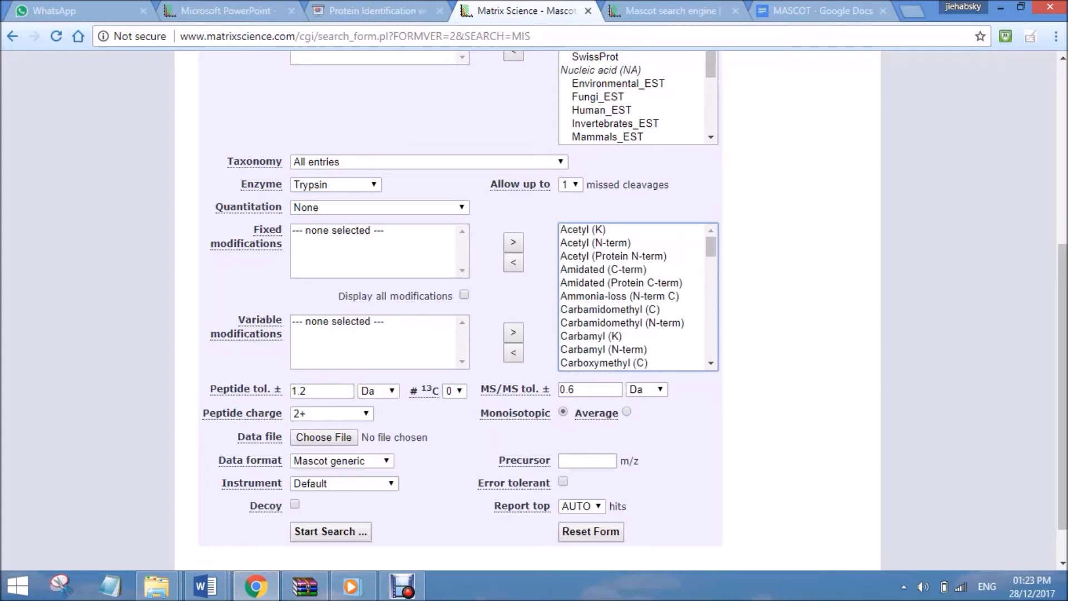
Add Acetyl (N-term) and Amidated (C-term) as fixed modifications.
left_click(596, 243)
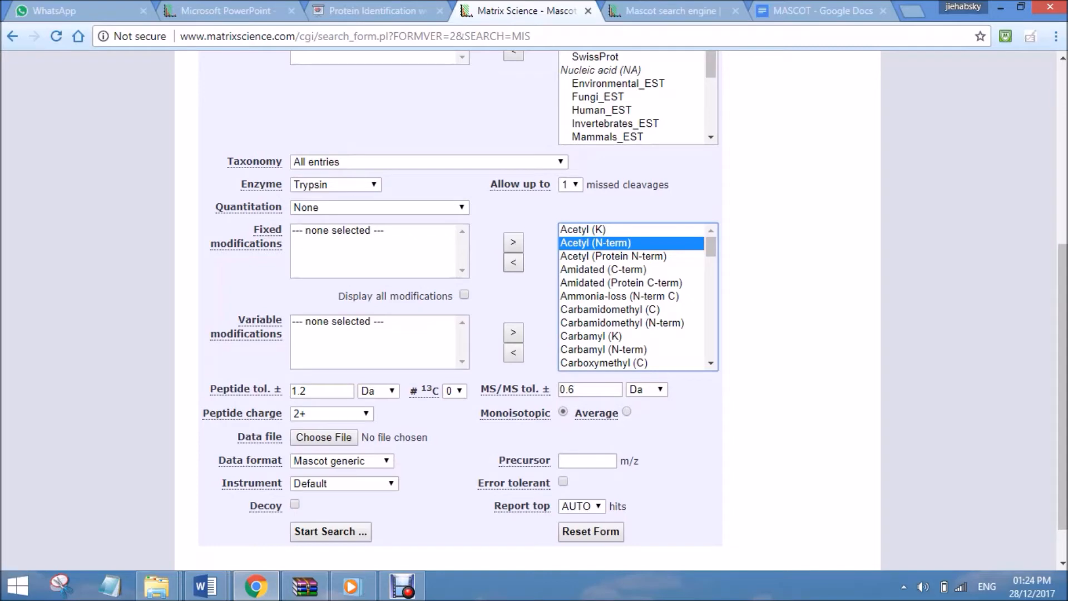
left_click(513, 263)
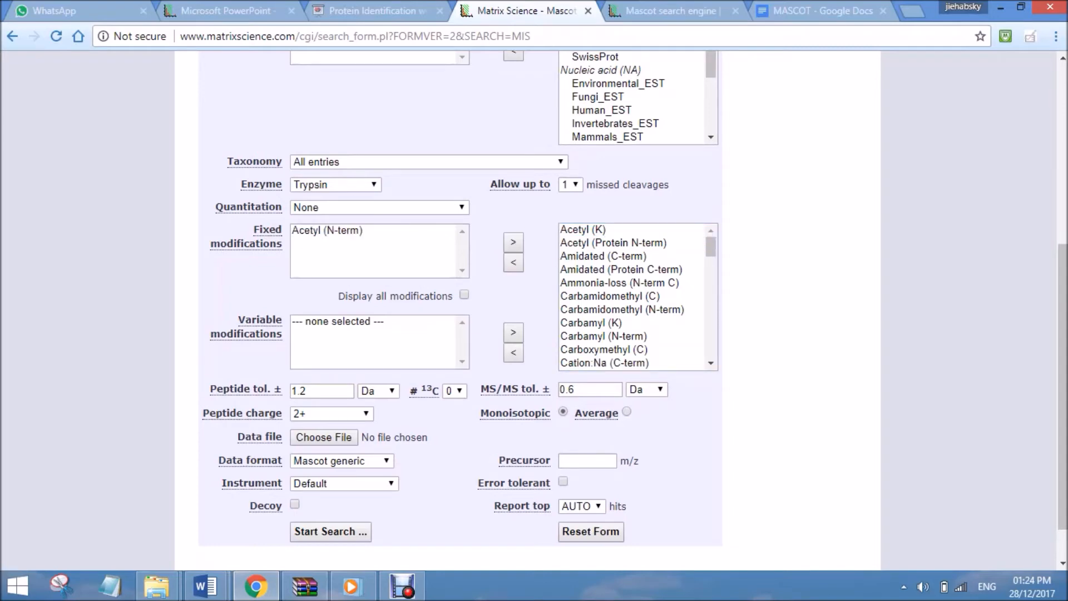
left_click(603, 256)
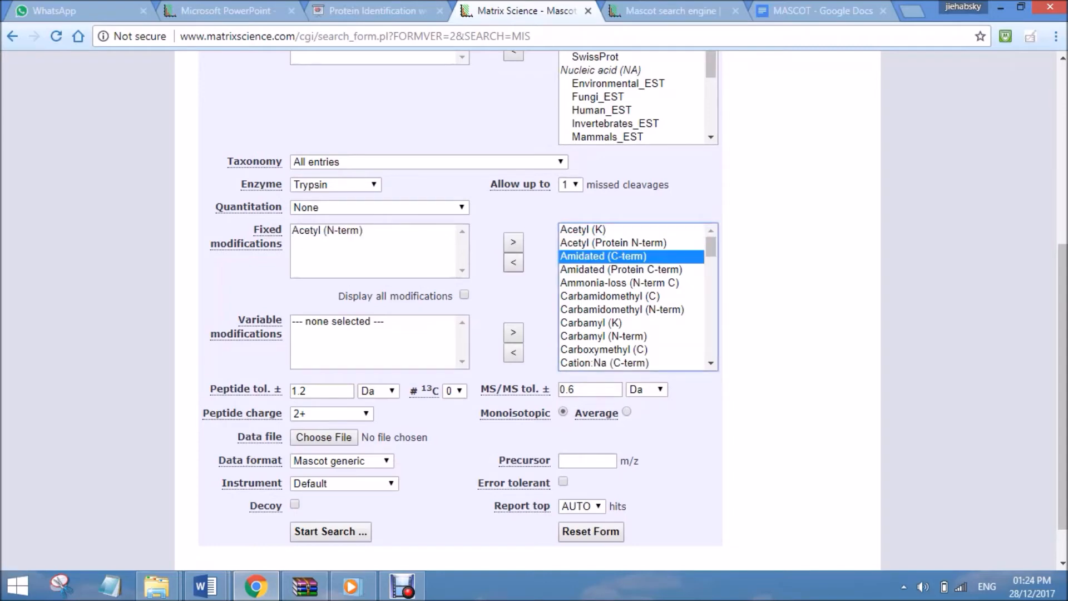
left_click(513, 242)
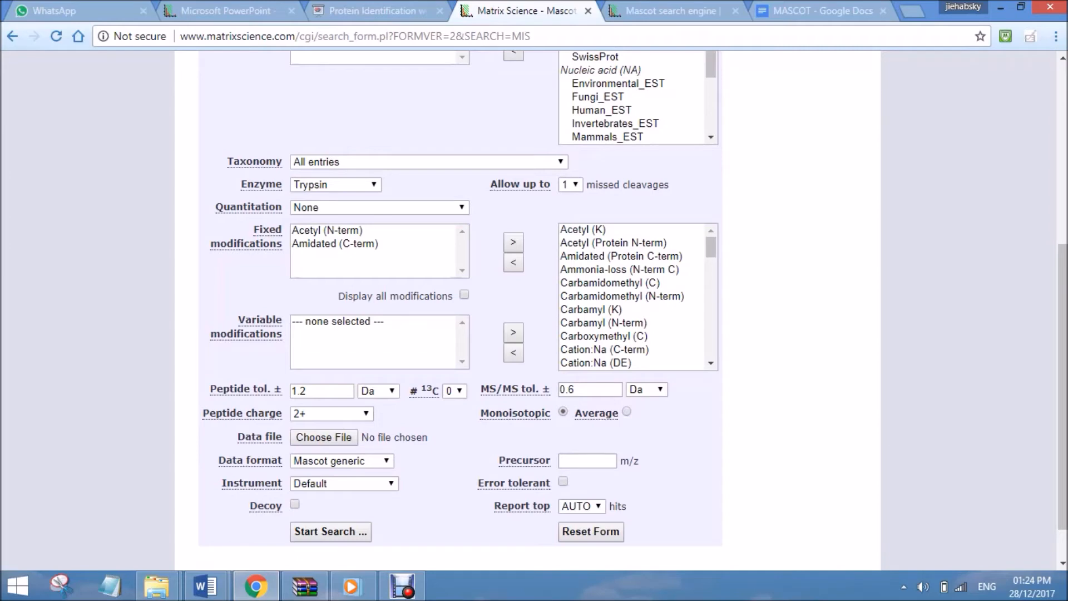
Add Acetyl (Protein N-term) as a variable modification.
left_click(374, 342)
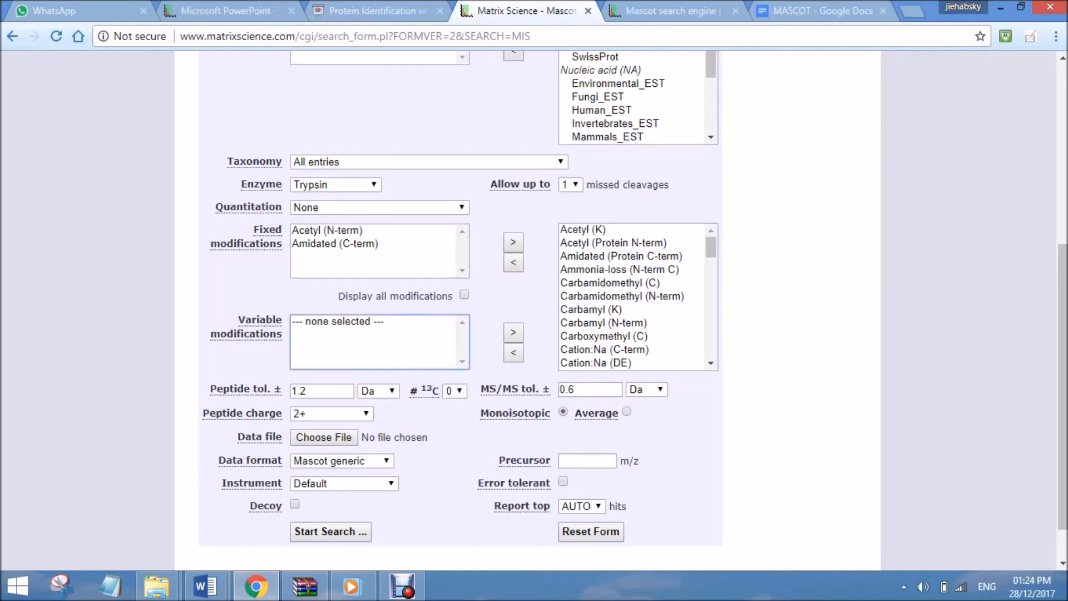
left_click(711, 247)
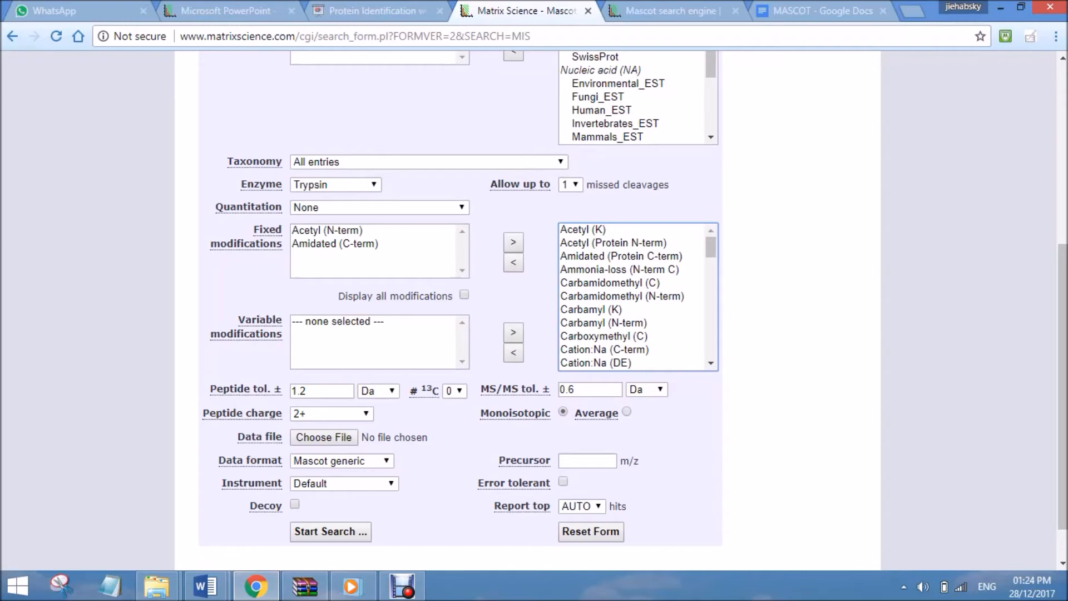
left_click(613, 243)
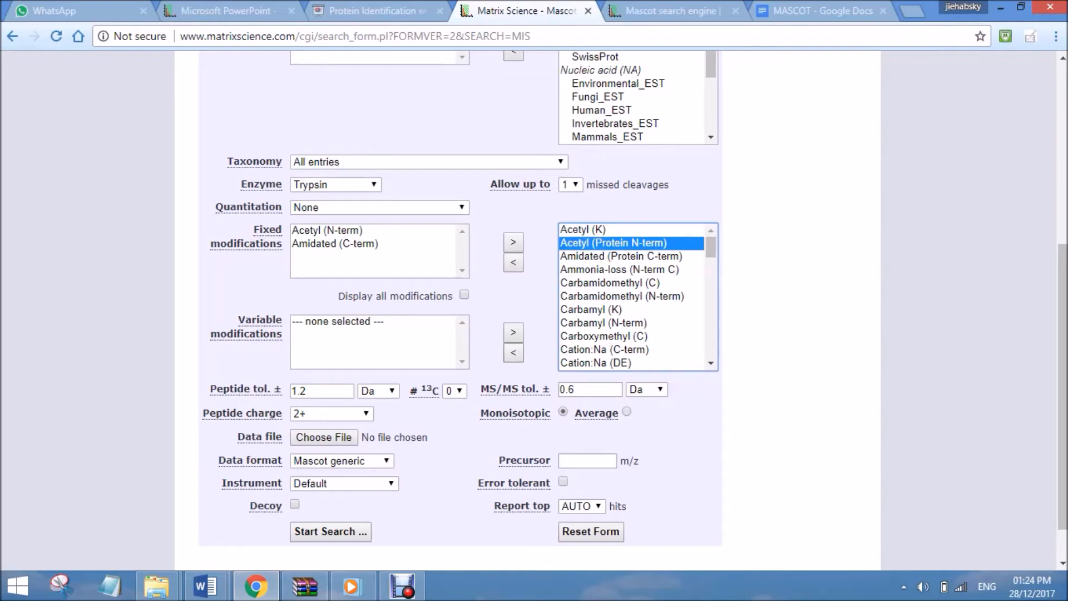
left_click(513, 333)
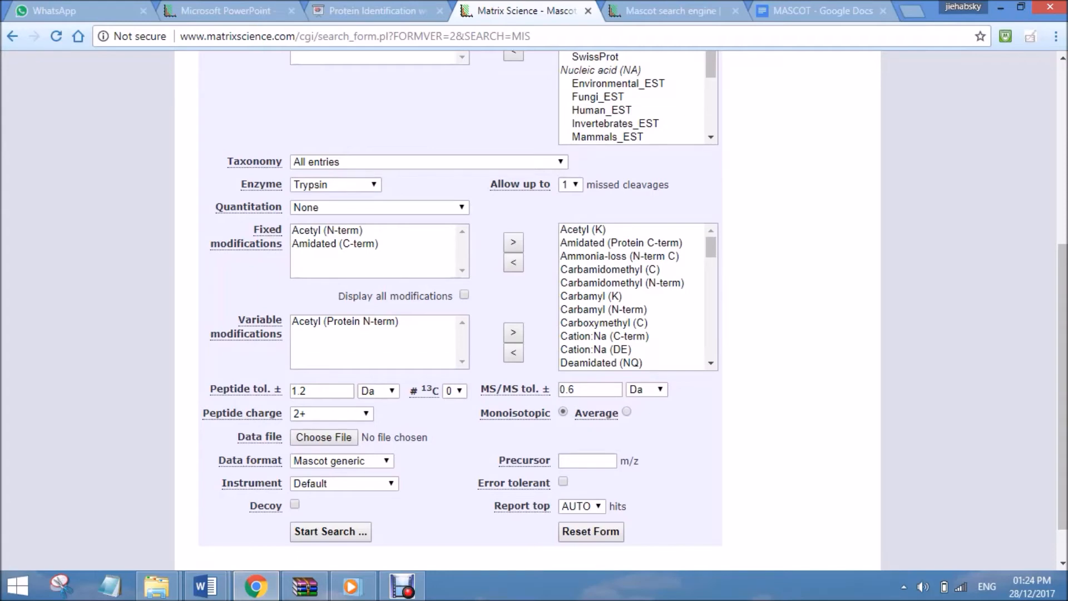
Set the peptide tolerance to 0.5 Da.
scroll(1063, 389, "down", 1)
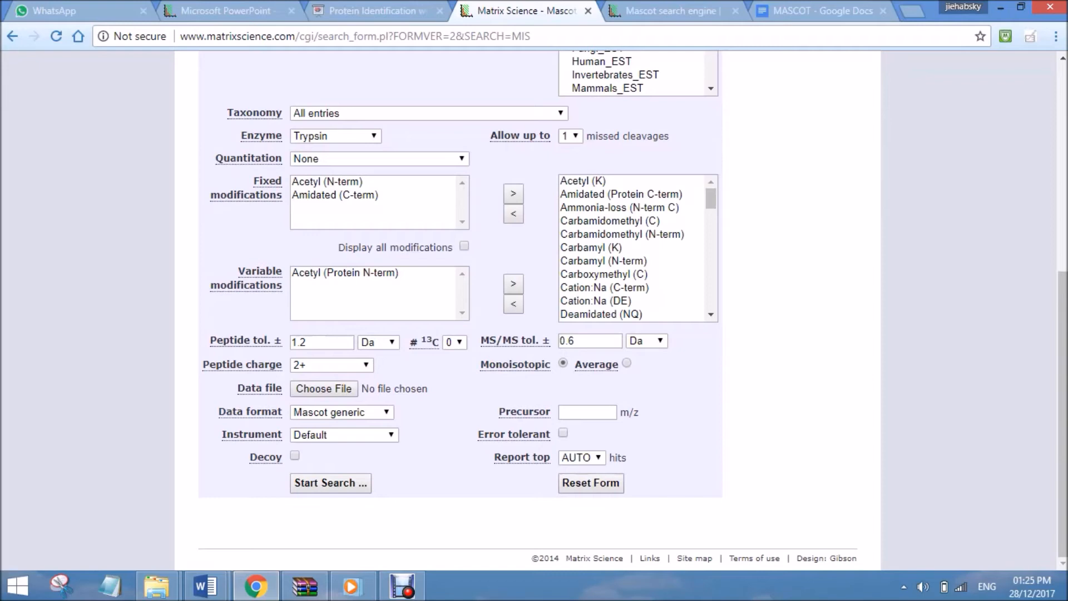
left_click(322, 342)
left_click_drag(309, 342, 276, 341)
type("0.5")
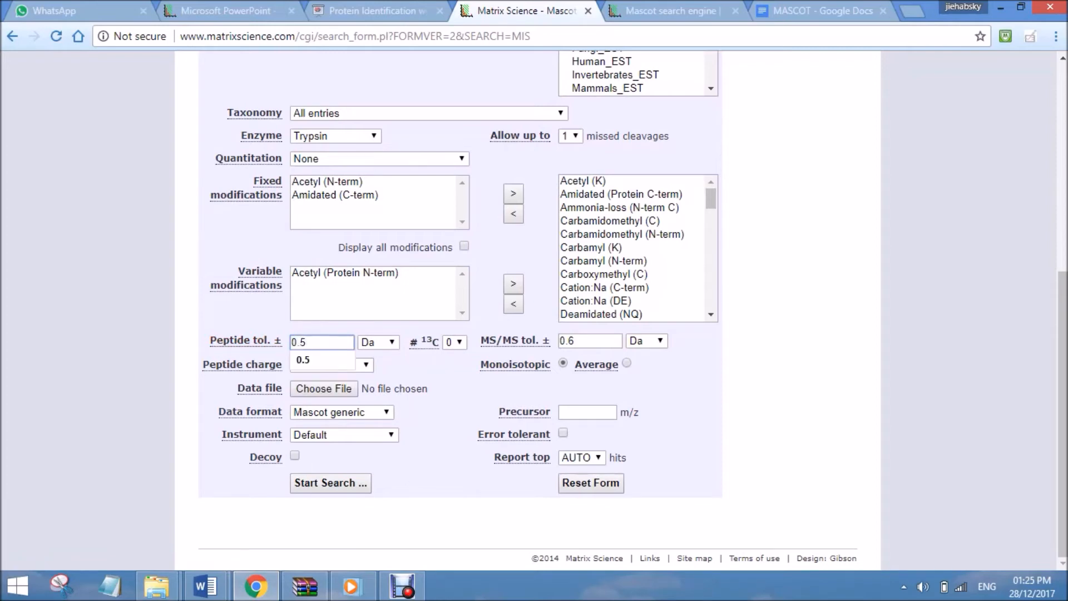
key("Return")
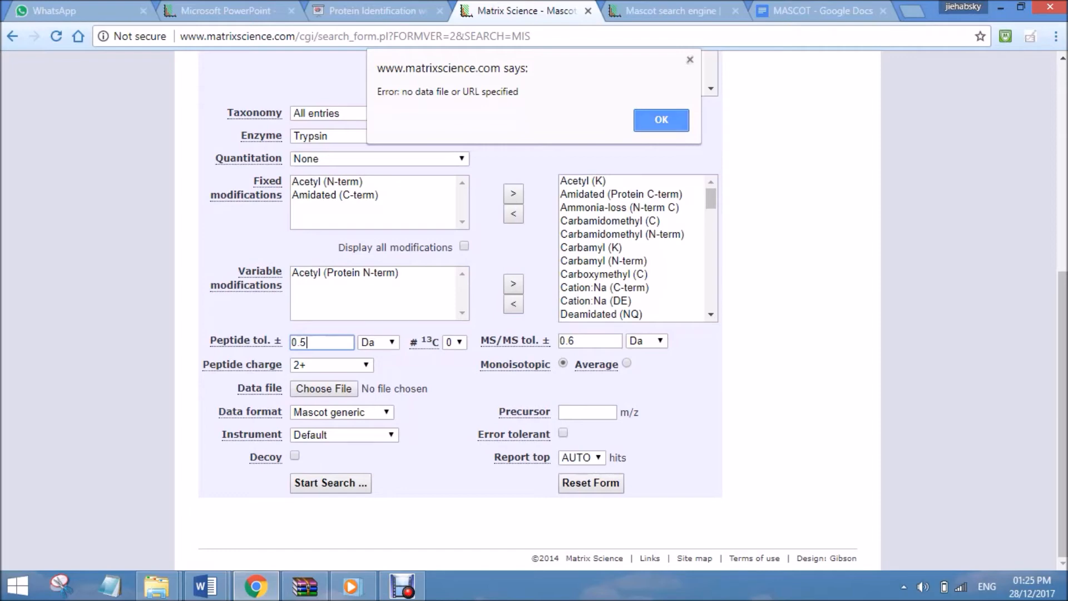
key("Return")
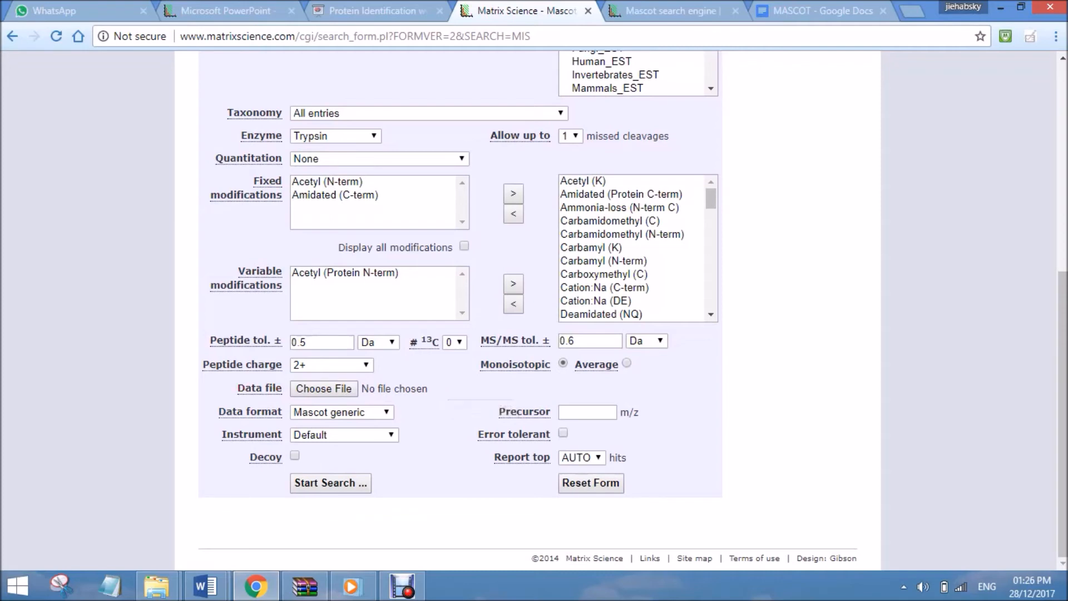
Choose the text file msmsionsearch from the Documents folder as the search's data file.
left_click(324, 388)
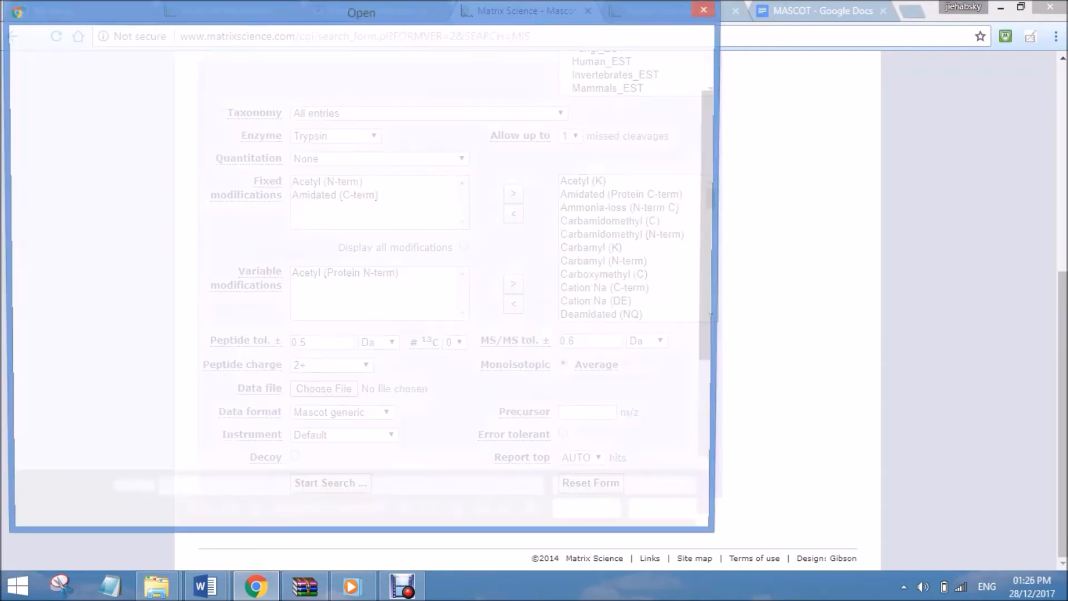
left_click(192, 125)
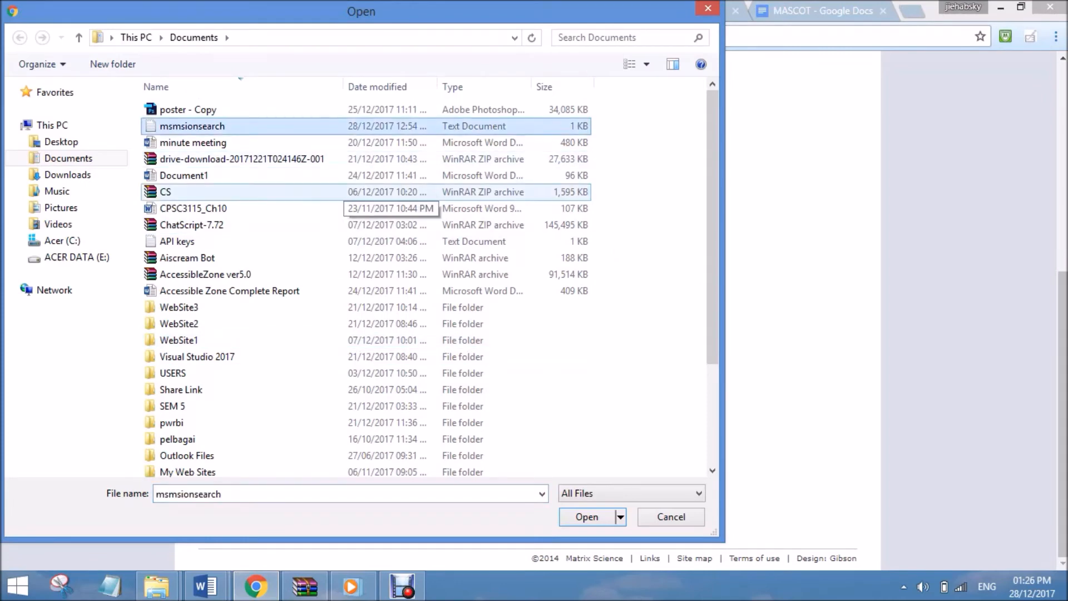
left_click(587, 517)
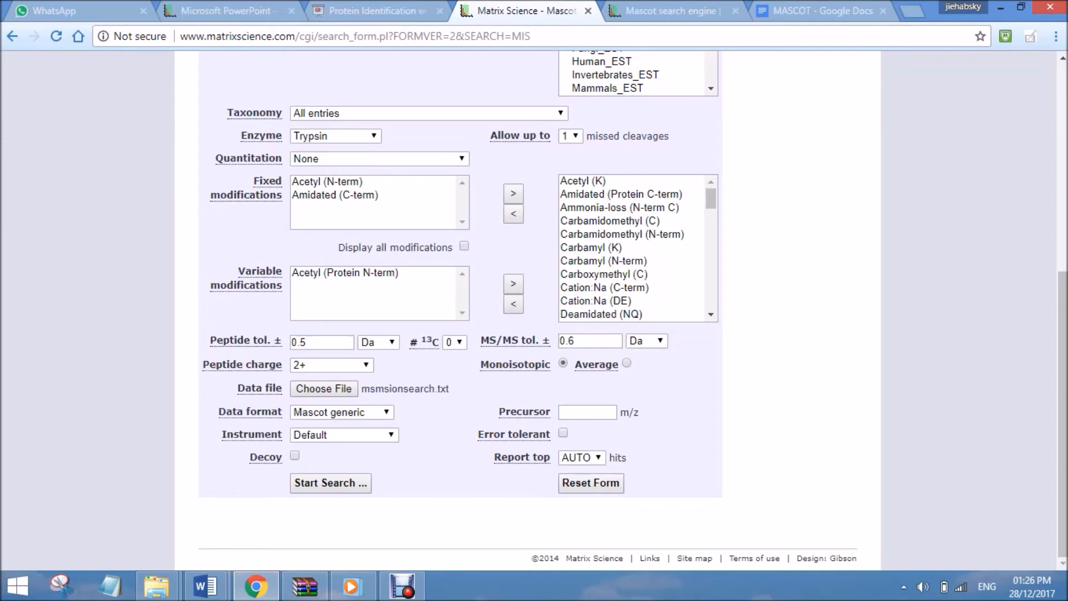
Open msmsionsearch from the Documents folder in Notepad to view its ion data, and return to the search form.
mouse_move(158, 586)
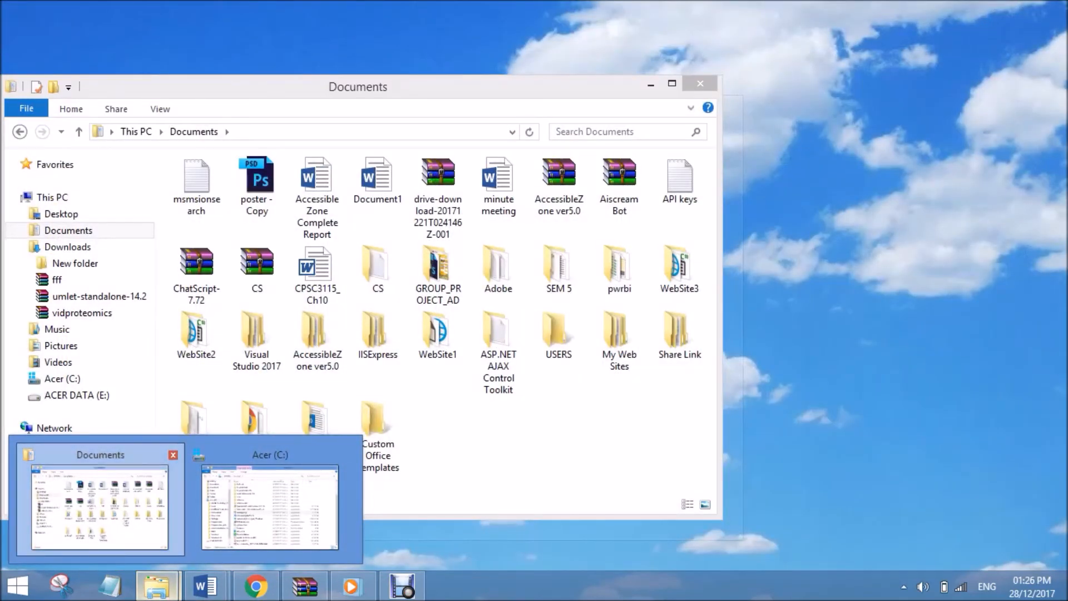
left_click(100, 506)
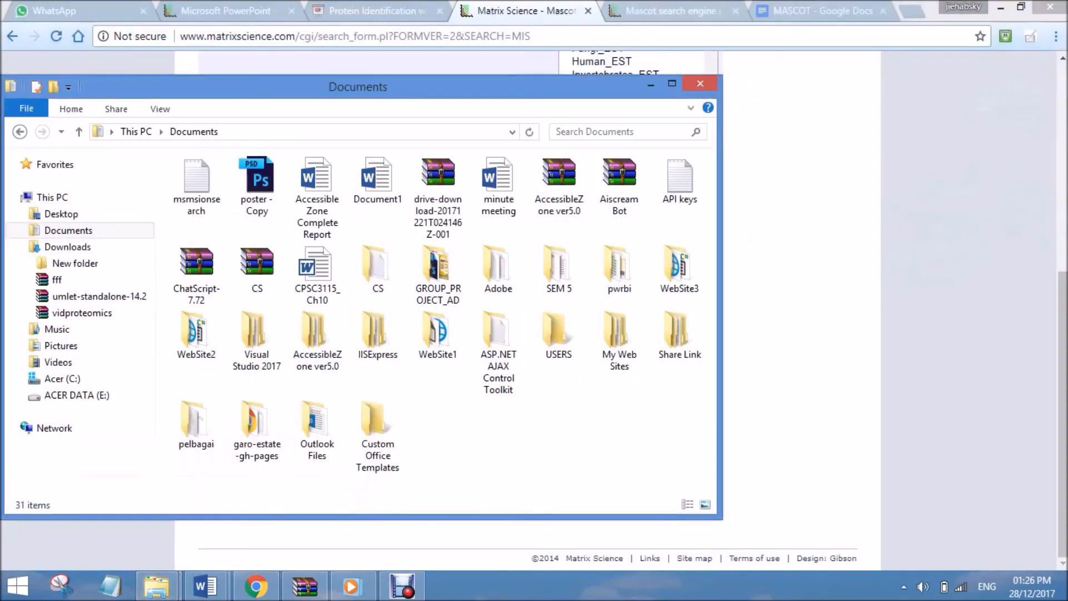
double_click(196, 186)
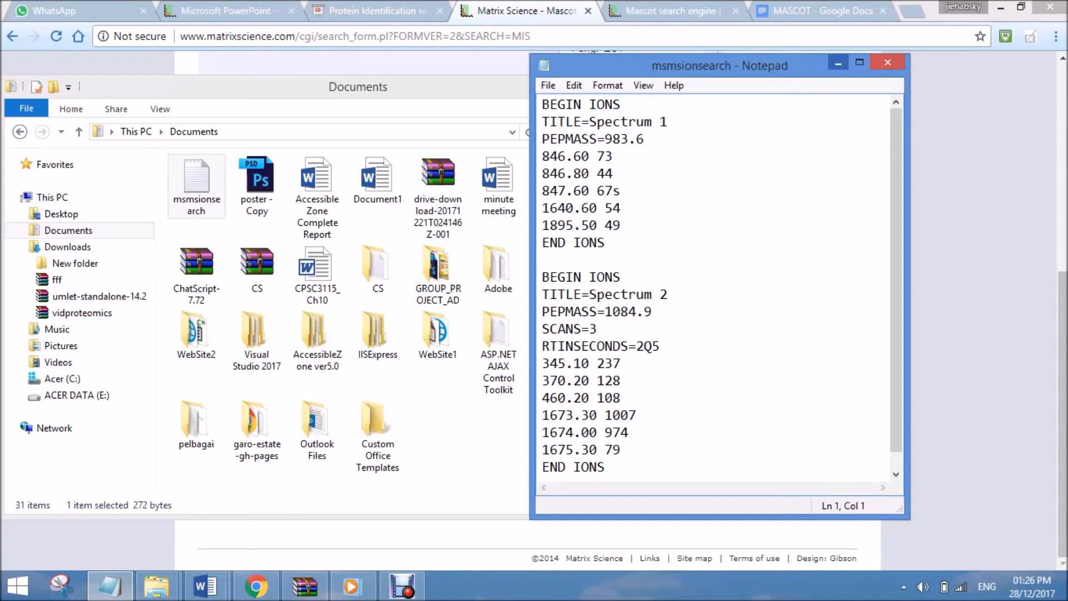
left_click(838, 63)
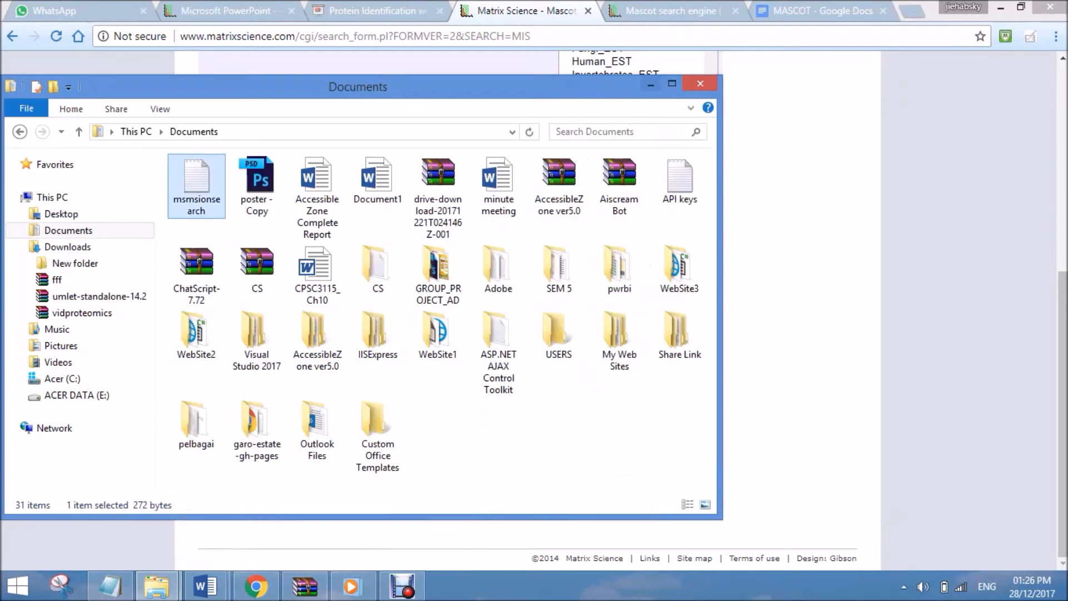
left_click(650, 84)
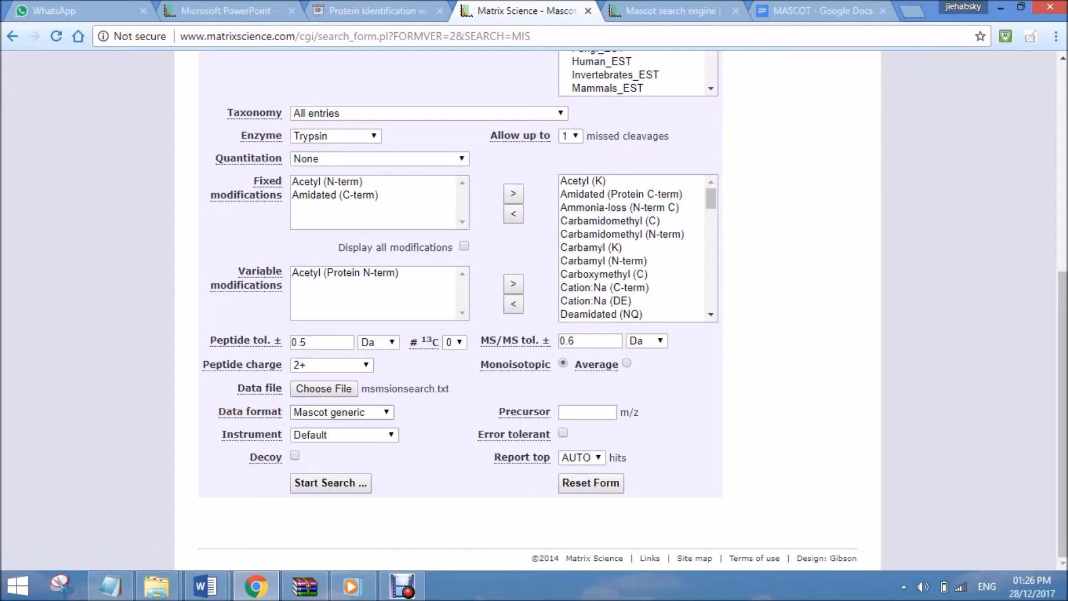
Look through the available data formats from Sequest (.DTA) to mzML and keep Mascot generic.
left_click(342, 413)
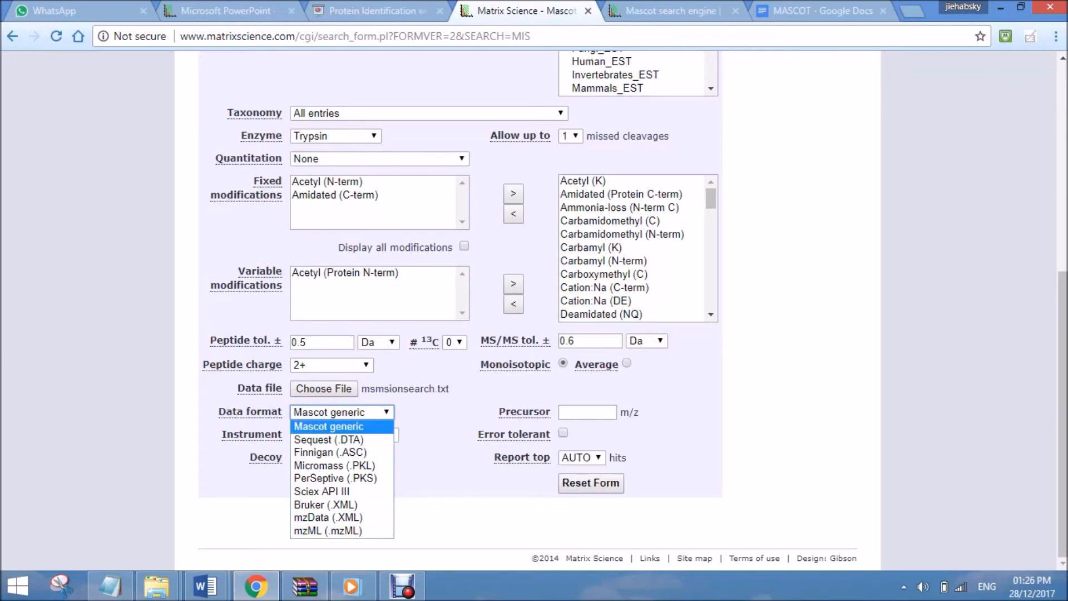
key("Escape")
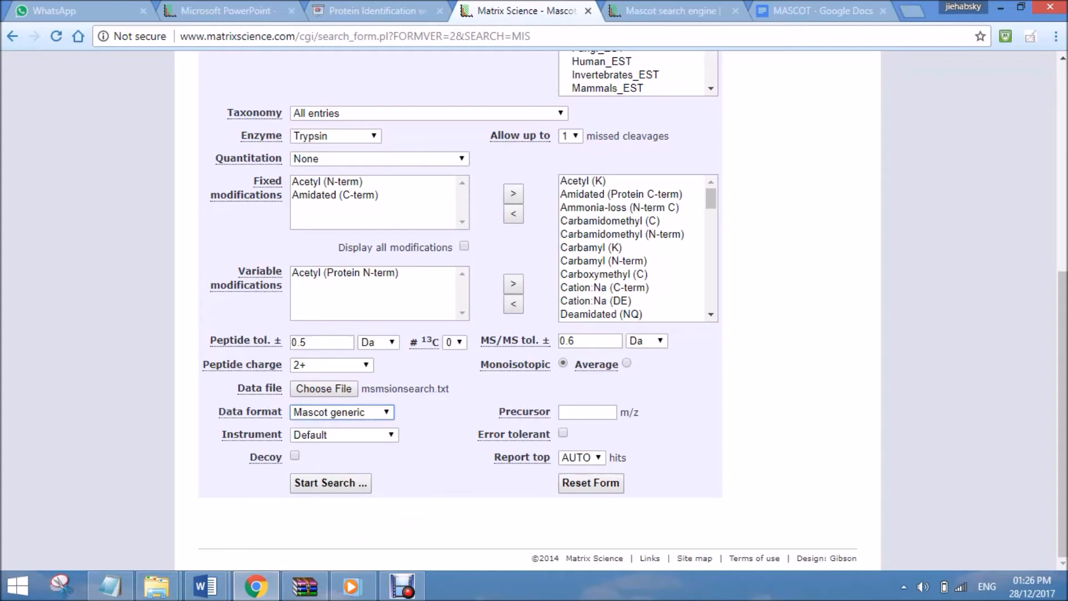
key("alt+Down")
key("Down")
key("Down")
key("Down")
key("Down")
key("Down")
key("Down")
key("Down")
key("Up")
key("Down")
key("Down")
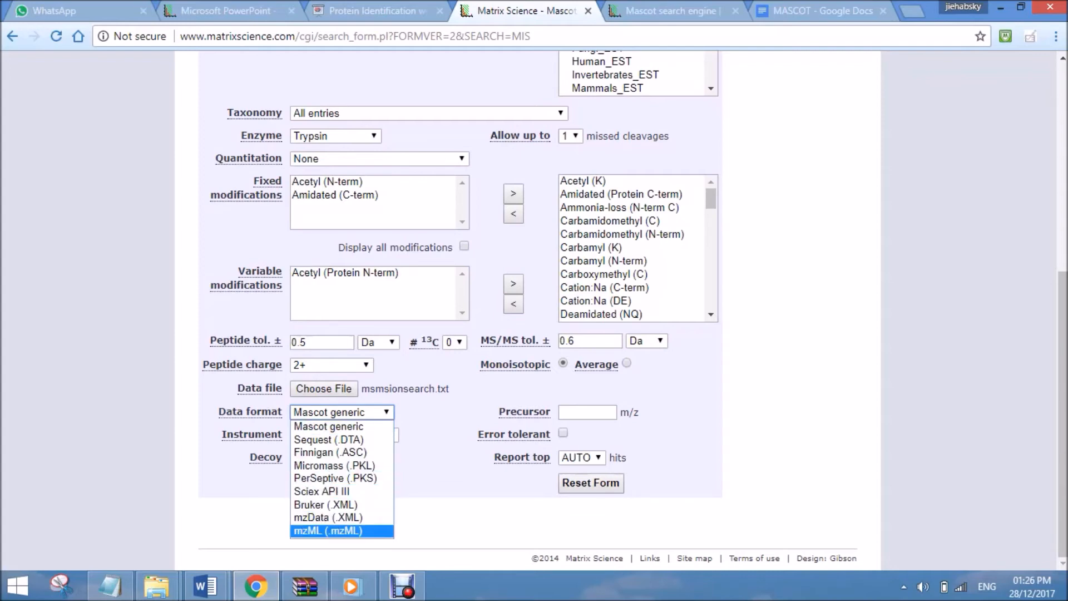
key("Up")
key("Up")
key("Up")
key("Up")
key("Up")
key("Up")
key("Up")
key("Up")
key("Return")
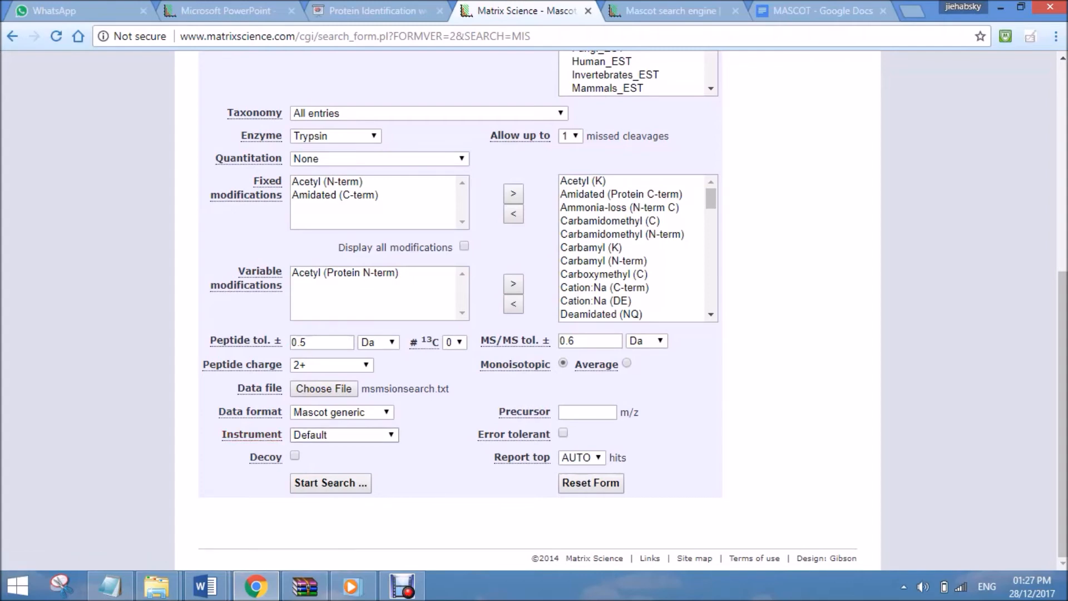
Examine the available instrument types and the options for the number of top hits to report.
left_click(342, 434)
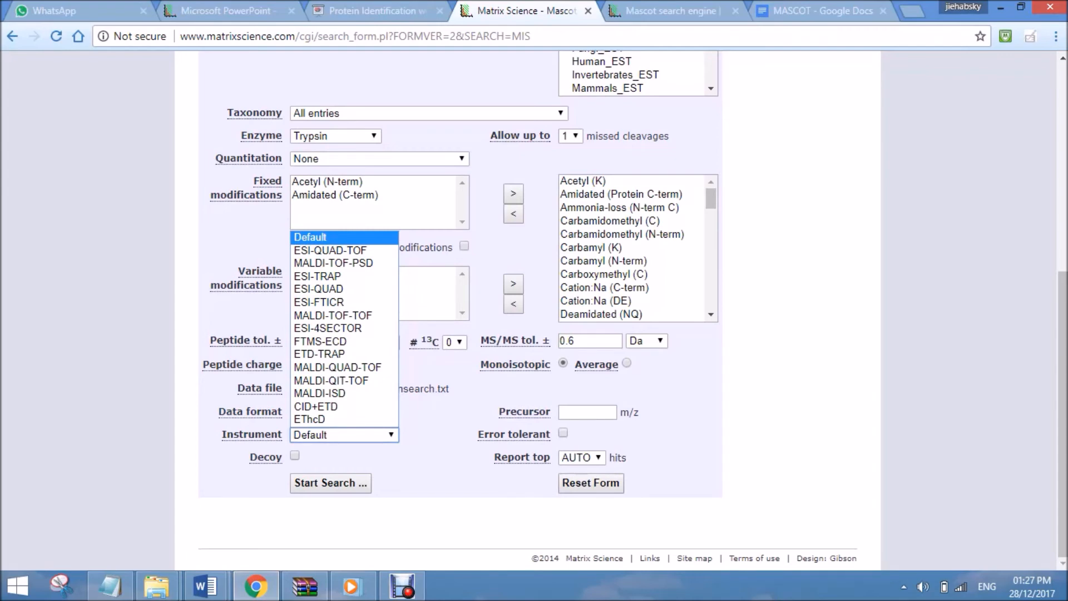
key("Escape")
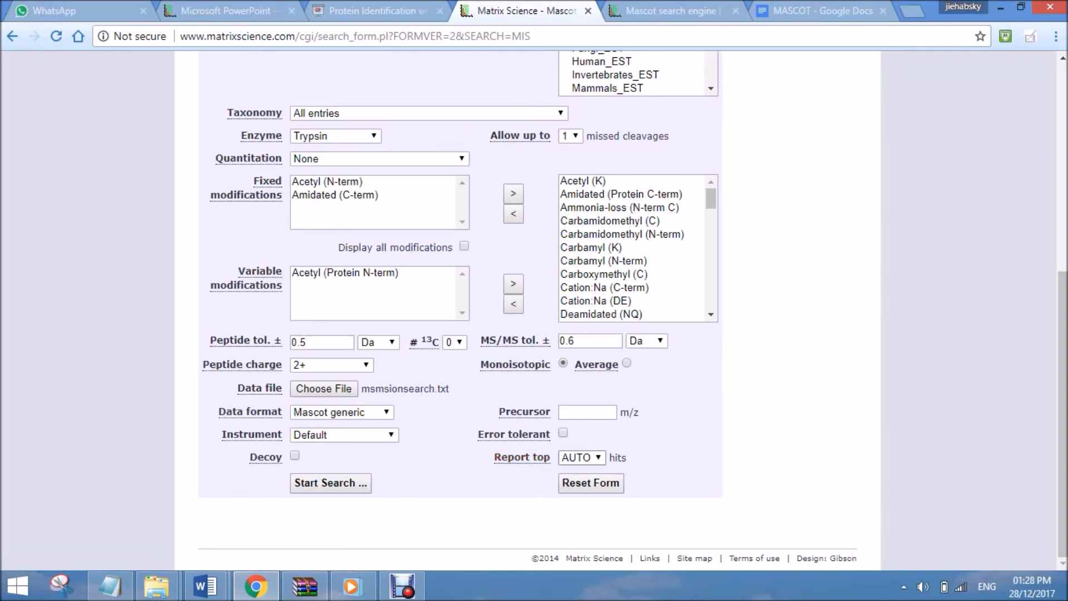
left_click(582, 458)
left_click(582, 458)
left_click(668, 462)
left_click(597, 458)
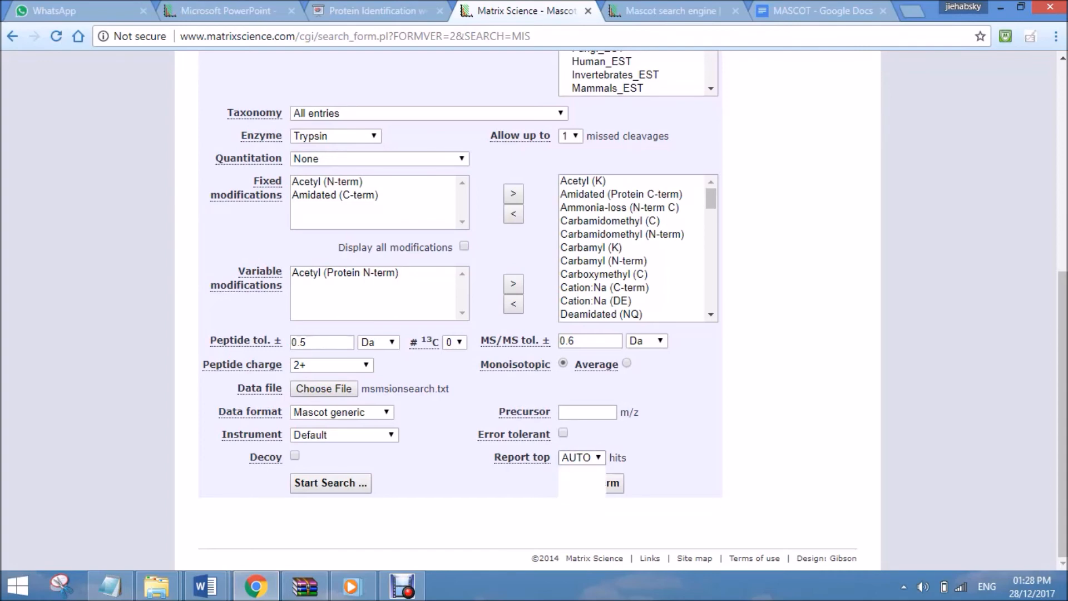
left_click(597, 457)
left_click(445, 473)
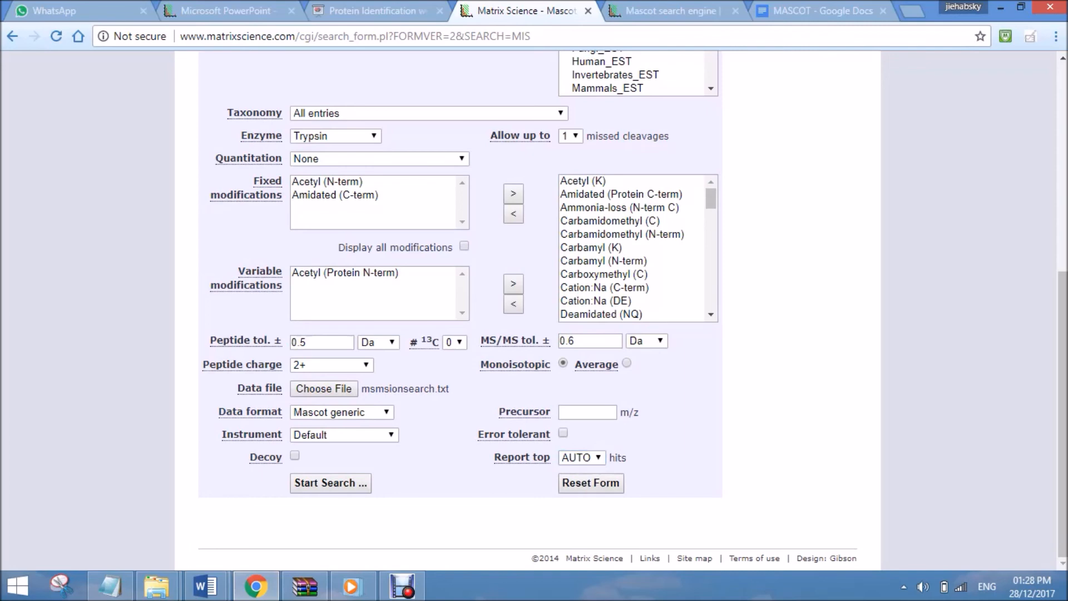
Start the MS/MS ions search and view the score histogram, protein summary and search parameters in the results.
left_click(331, 482)
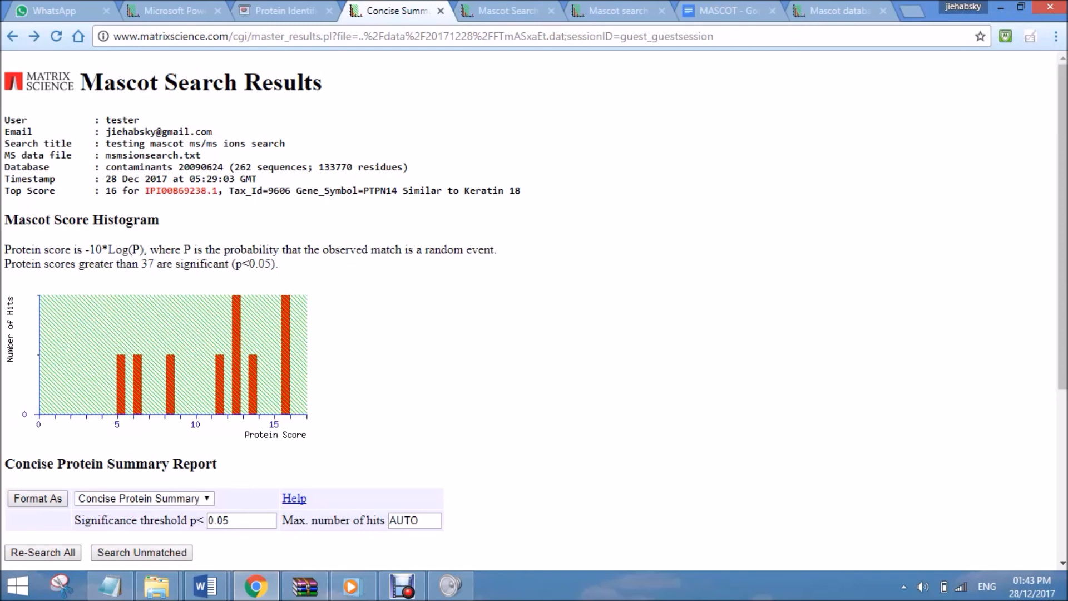
scroll(534, 309, "down", 1)
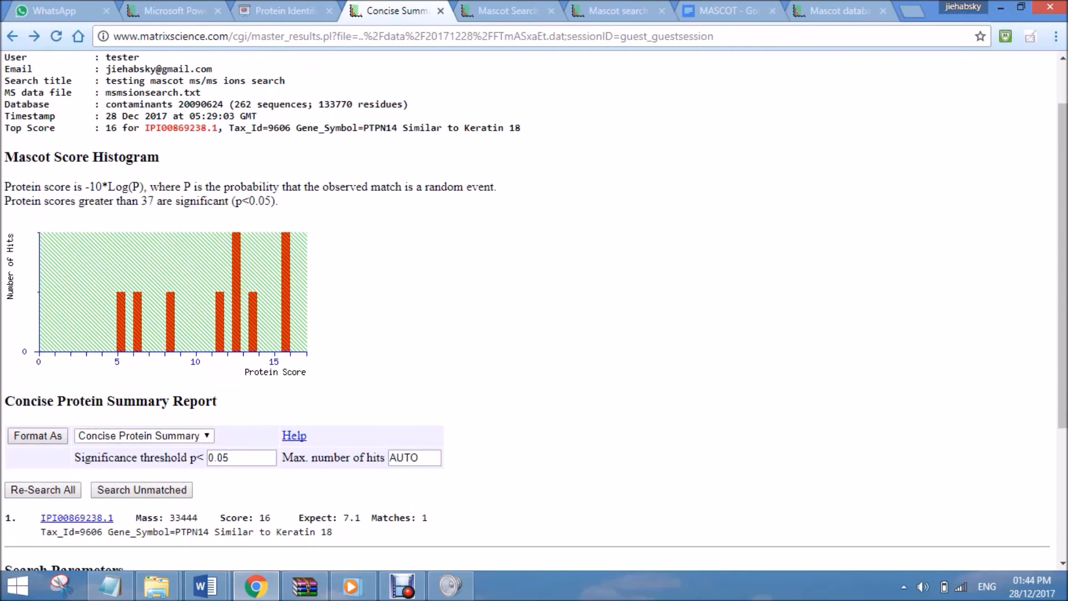
scroll(534, 309, "down", 2)
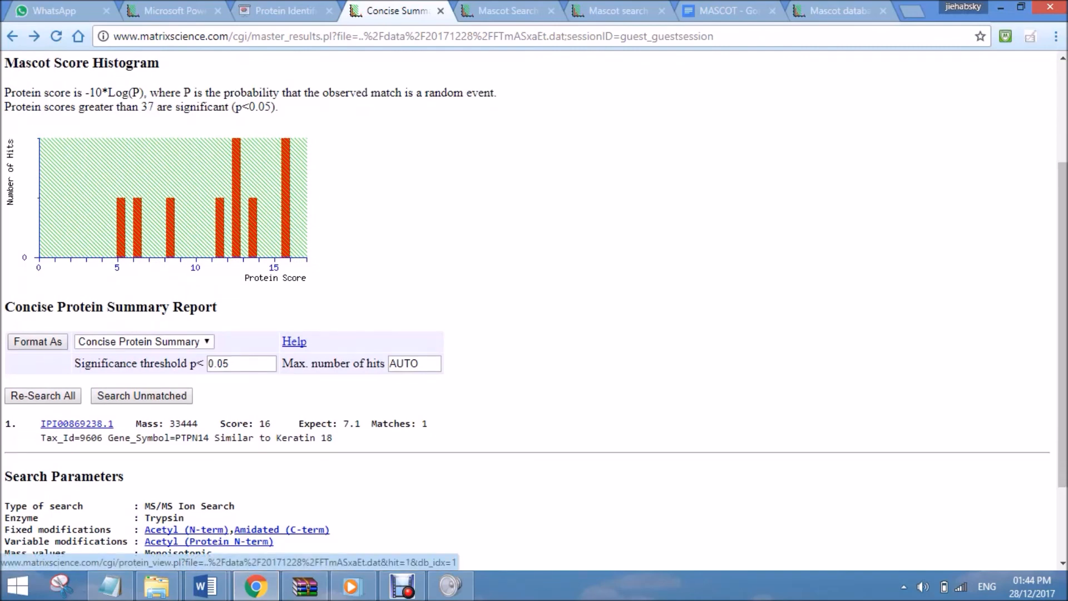
Open the protein view of hit IPI00869238.1, examine its matched peptide sequence and mass error graphs, and return to the concise summary report.
left_click(77, 423)
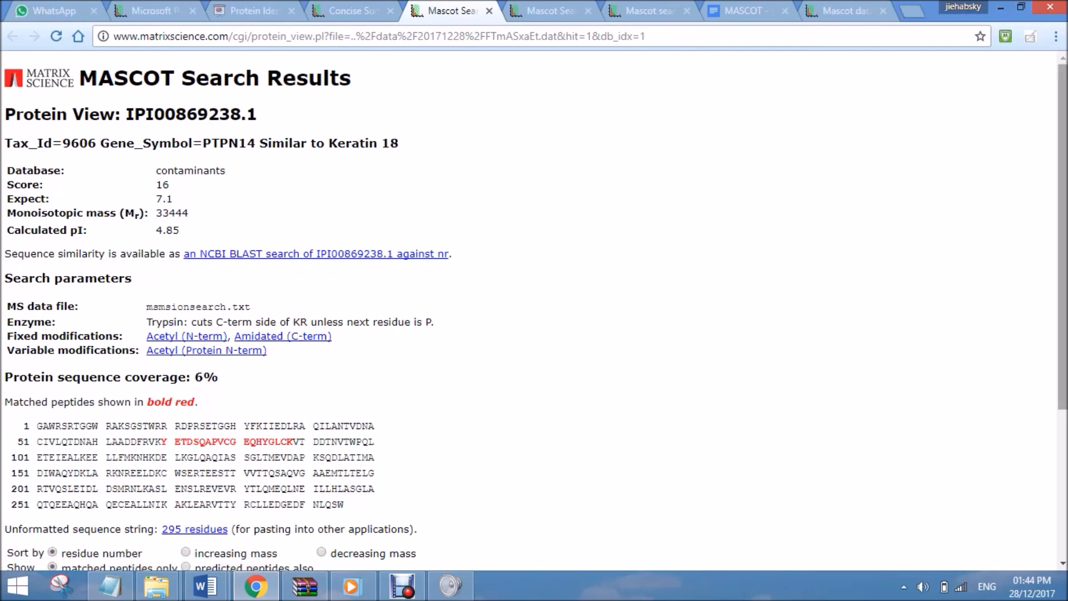
scroll(534, 314, "down", 3)
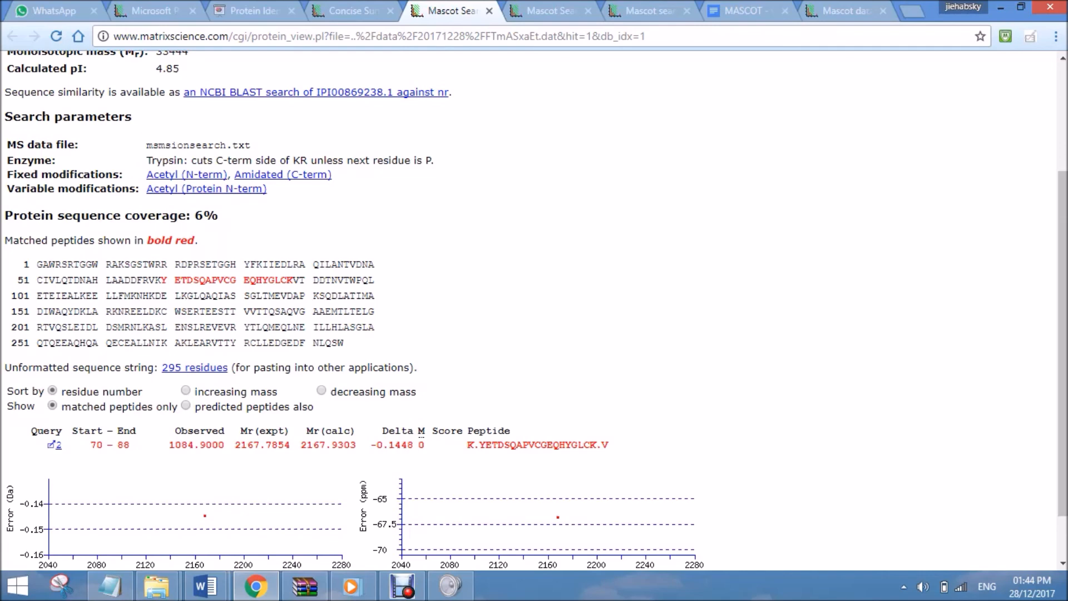
left_click_drag(287, 280, 175, 280)
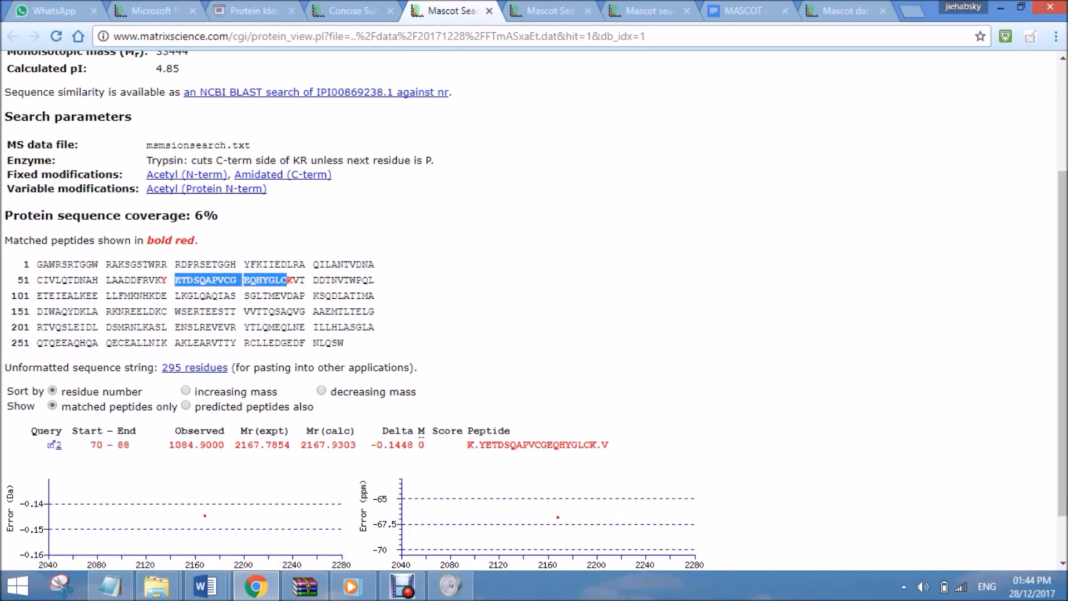
left_click(287, 280)
scroll(534, 309, "down", 2)
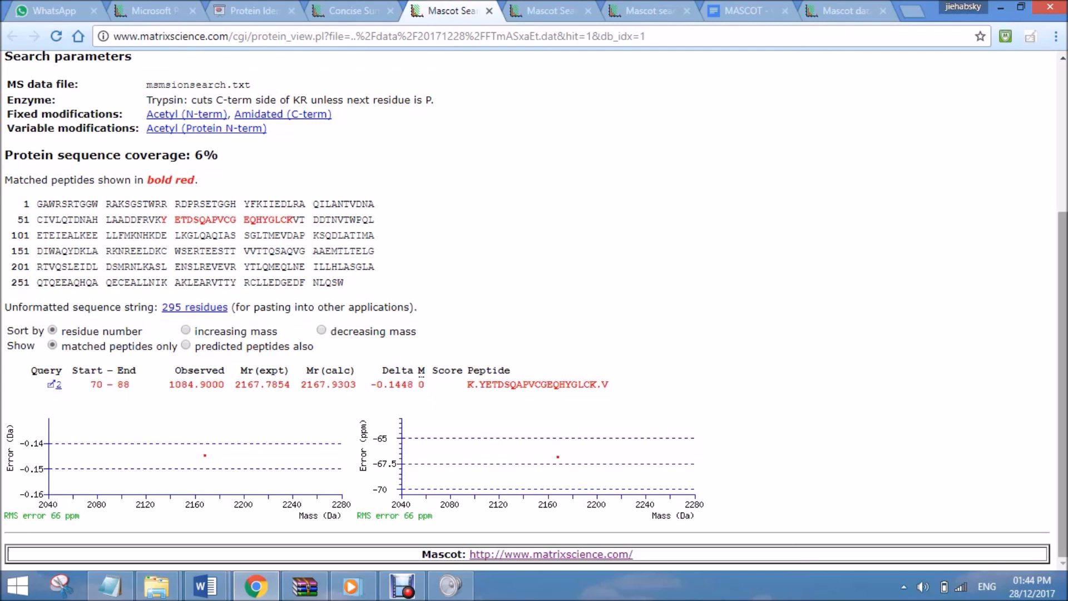
scroll(534, 312, "up", 4)
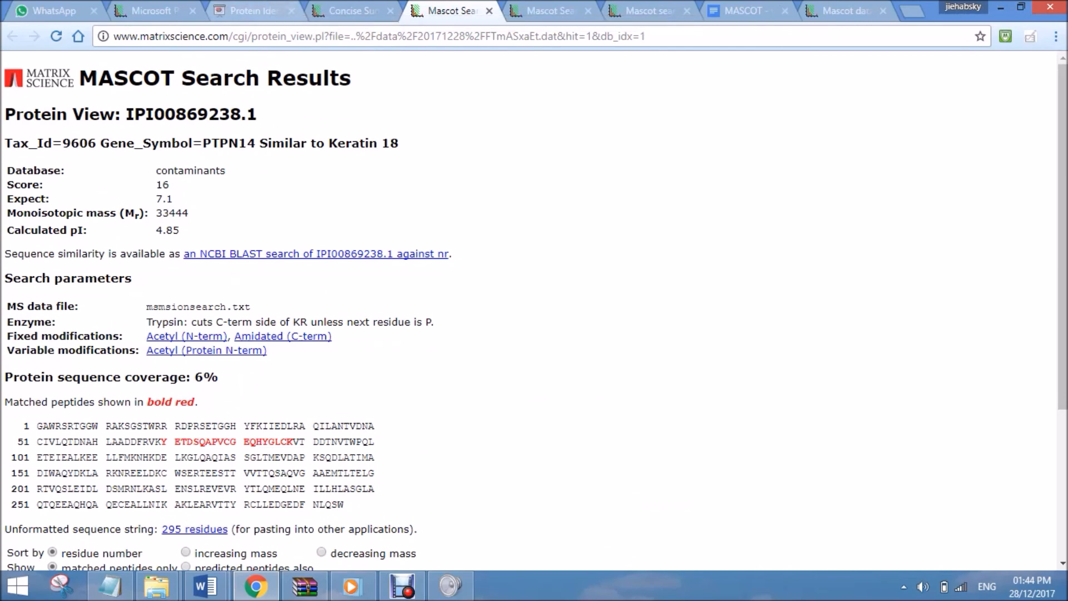
left_click(351, 12)
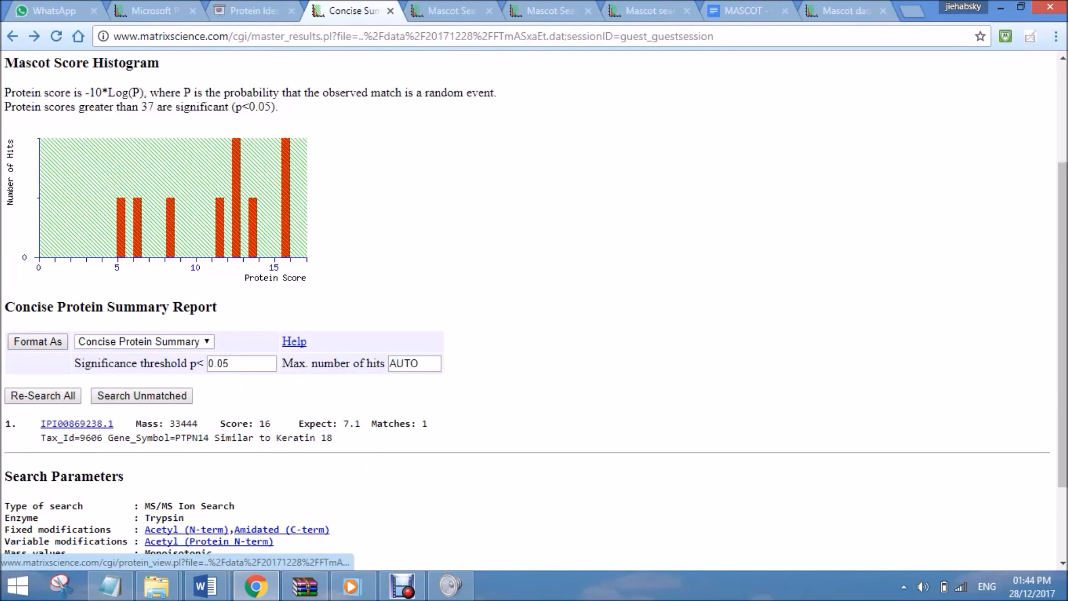